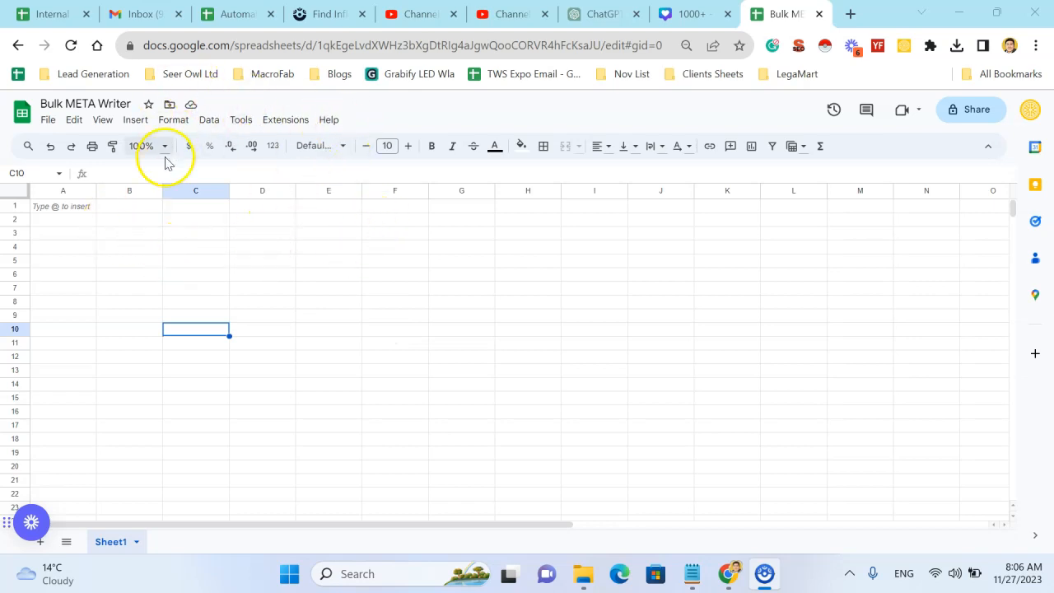
# - Open the add-ons marketplace for Sheets and search it for "GPT for Sheets™ and Docs™"
pyautogui.click(285, 120)
pyautogui.moveTo(341, 154)
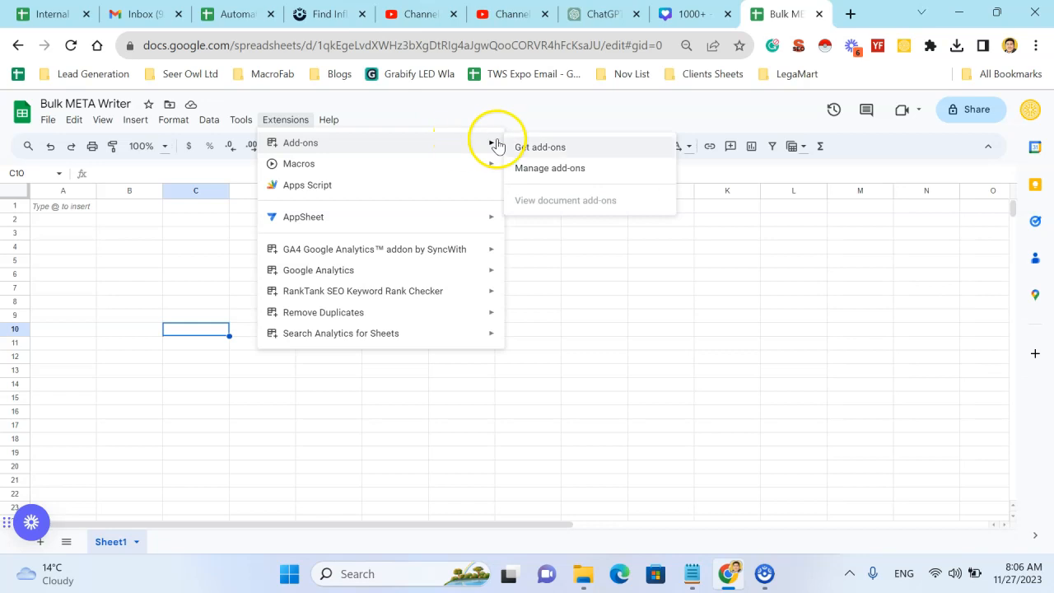
pyautogui.click(587, 150)
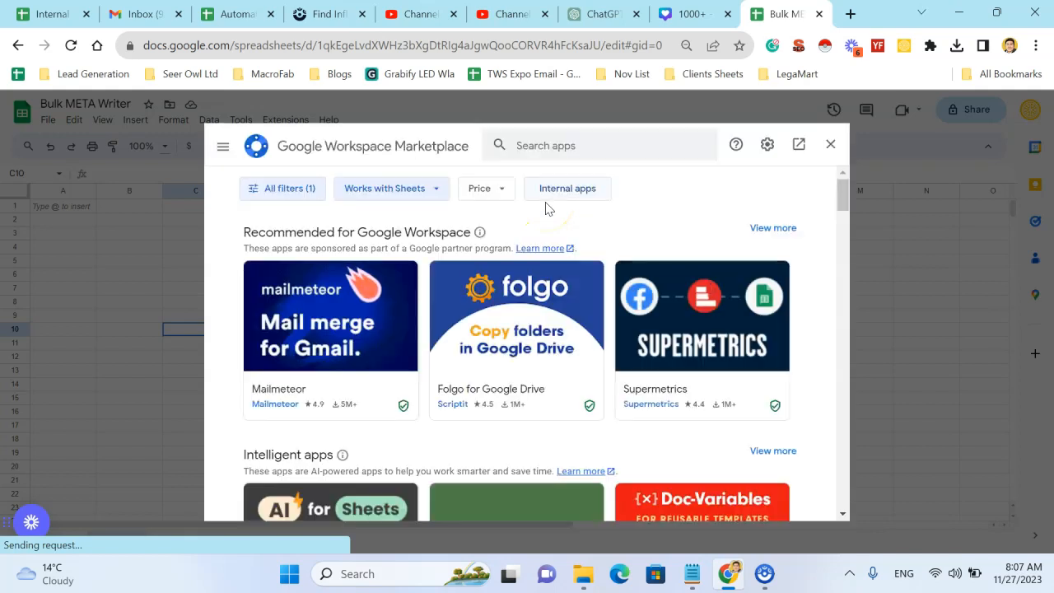
pyautogui.click(559, 141)
pyautogui.write('gpt')
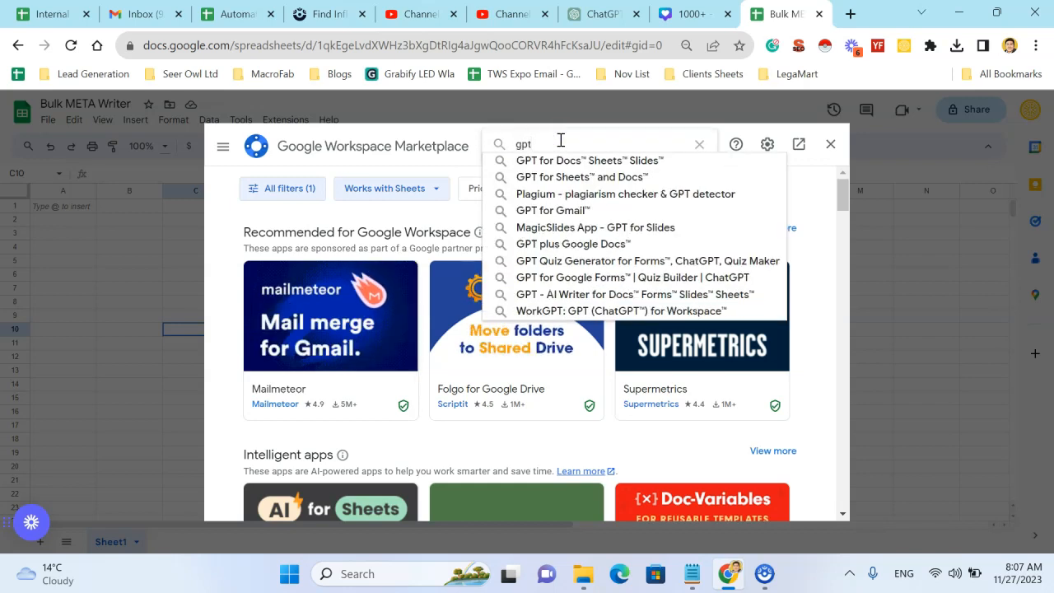
pyautogui.press('Down')
pyautogui.press('Down')
pyautogui.press('Return')
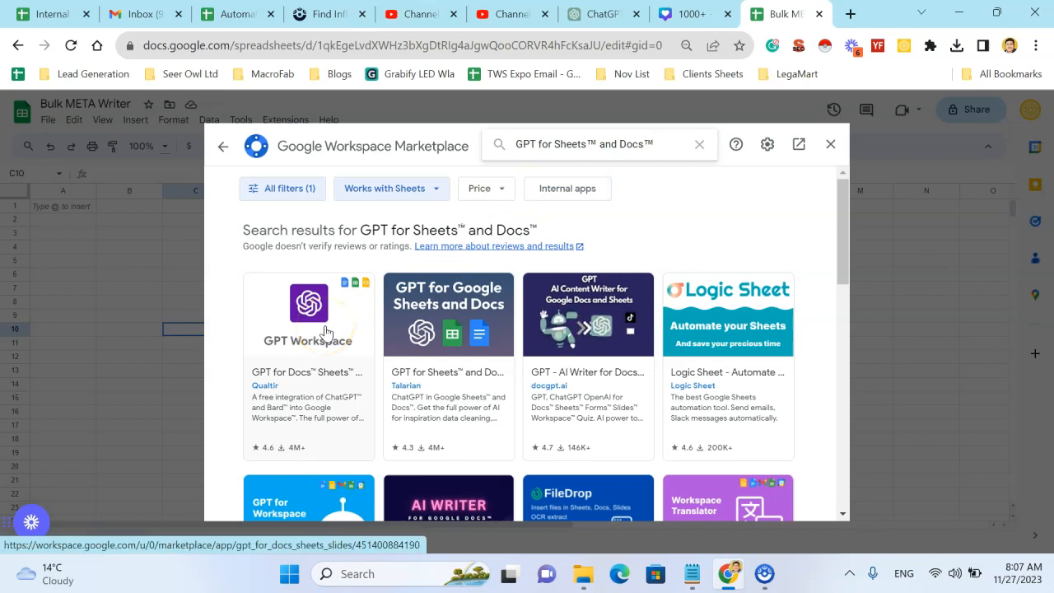
# - Look over the marketplace listing of Qualtir's GPT for Docs Sheets Slides add-on and return to the search results
pyautogui.click(325, 332)
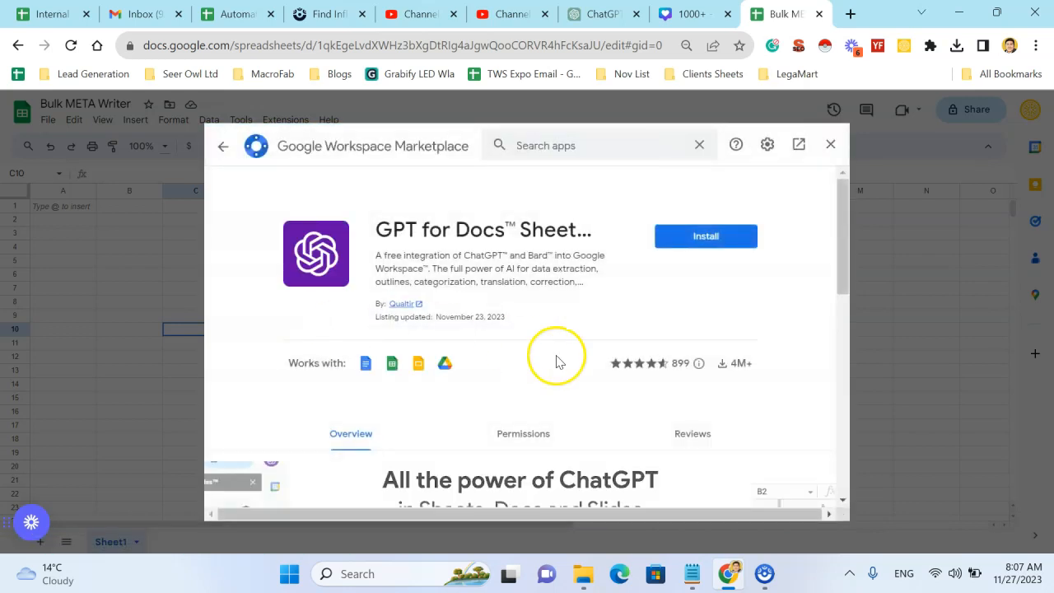
pyautogui.scroll(-3, 557, 357)
pyautogui.scroll(3, 557, 360)
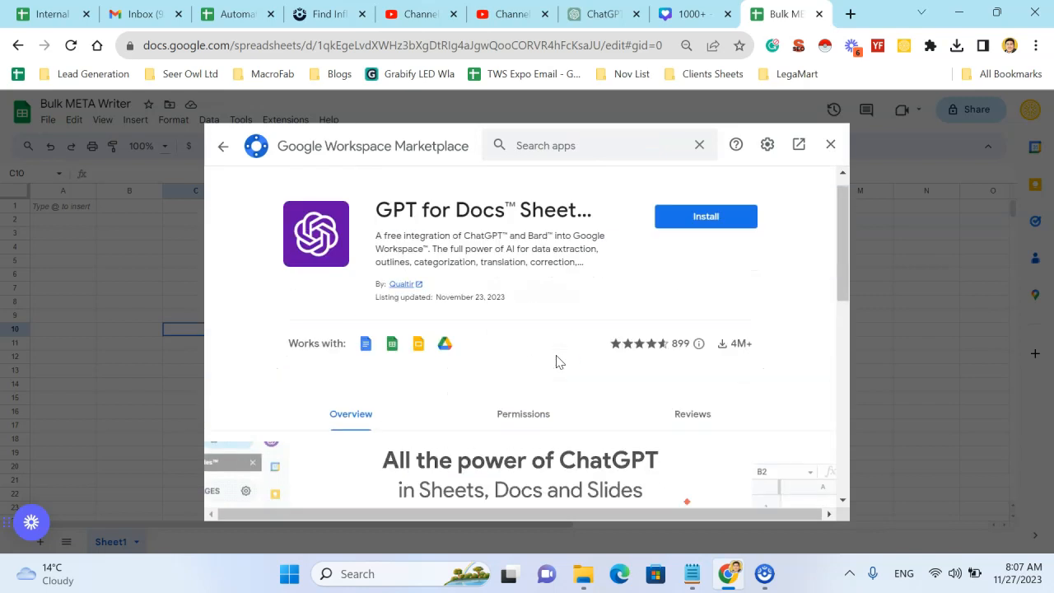
pyautogui.click(224, 147)
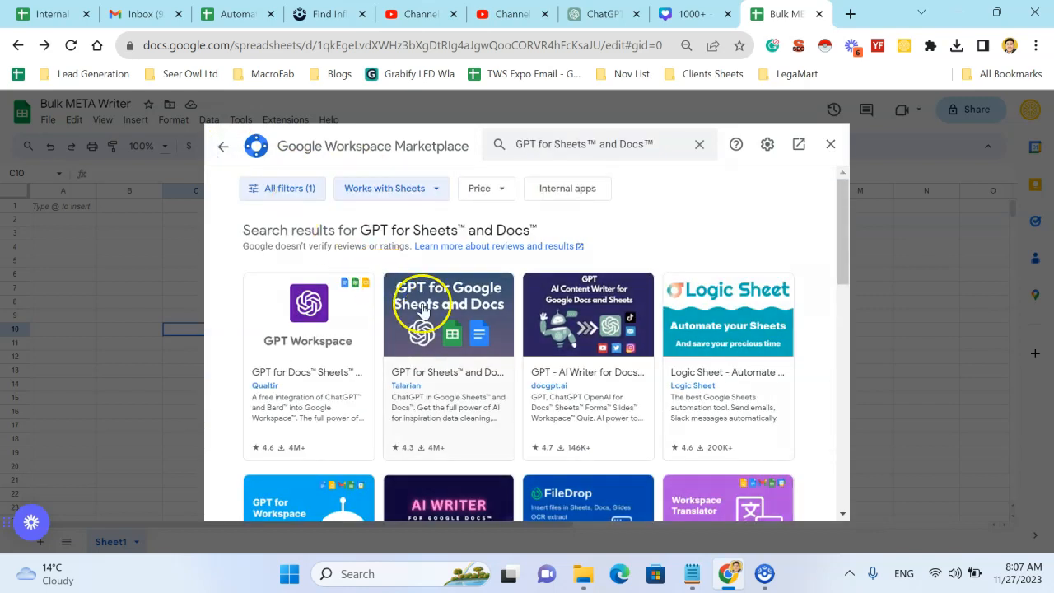
# - Open Talarian's GPT for Sheets and Docs listing and review its overview
pyautogui.click(448, 324)
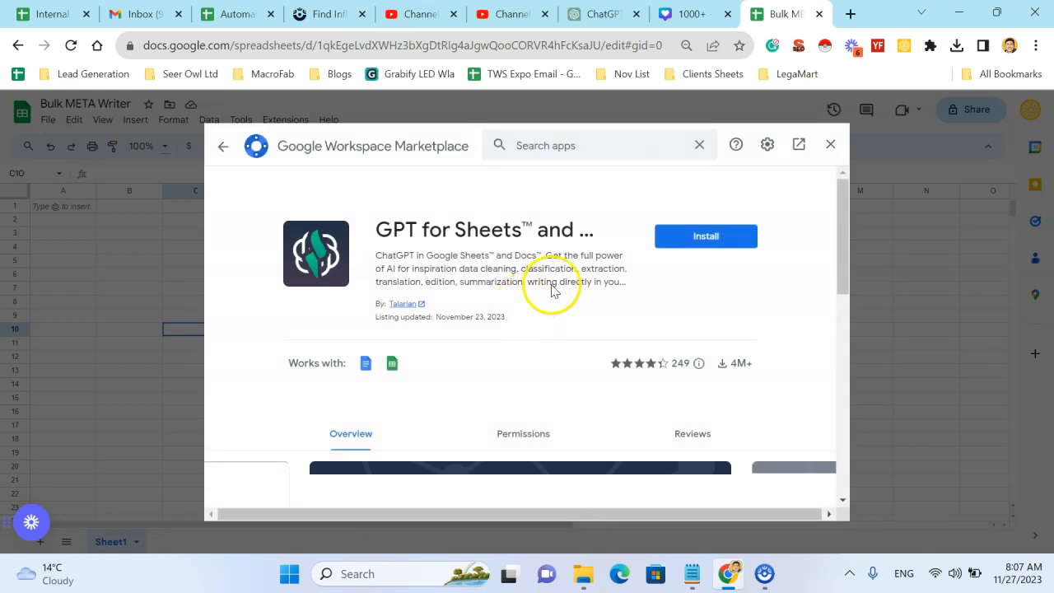
pyautogui.scroll(-2, 490, 305)
pyautogui.scroll(1, 486, 302)
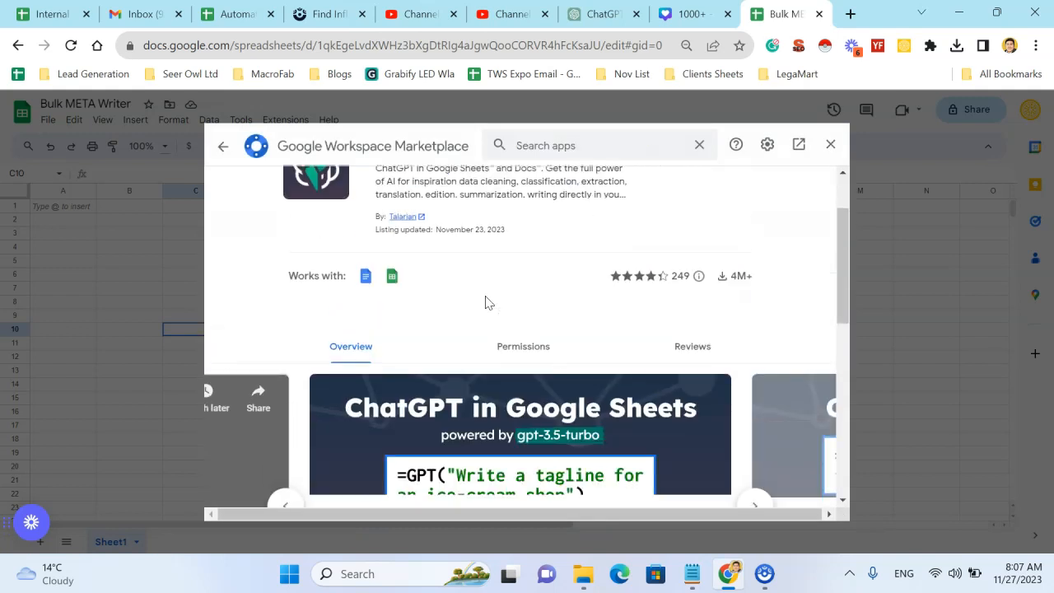
pyautogui.scroll(-3, 668, 426)
pyautogui.scroll(3, 668, 428)
pyautogui.scroll(1, 668, 426)
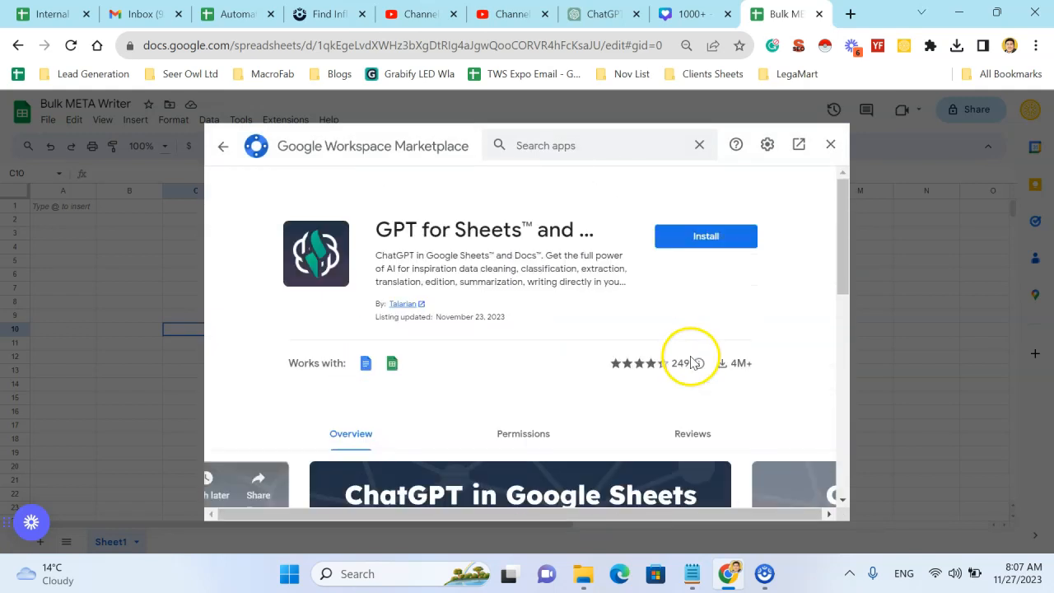
# - Install the GPT for Sheets and Docs add-on, authorise it with the team's Google account, and close the marketplace
pyautogui.click(706, 237)
pyautogui.click(610, 401)
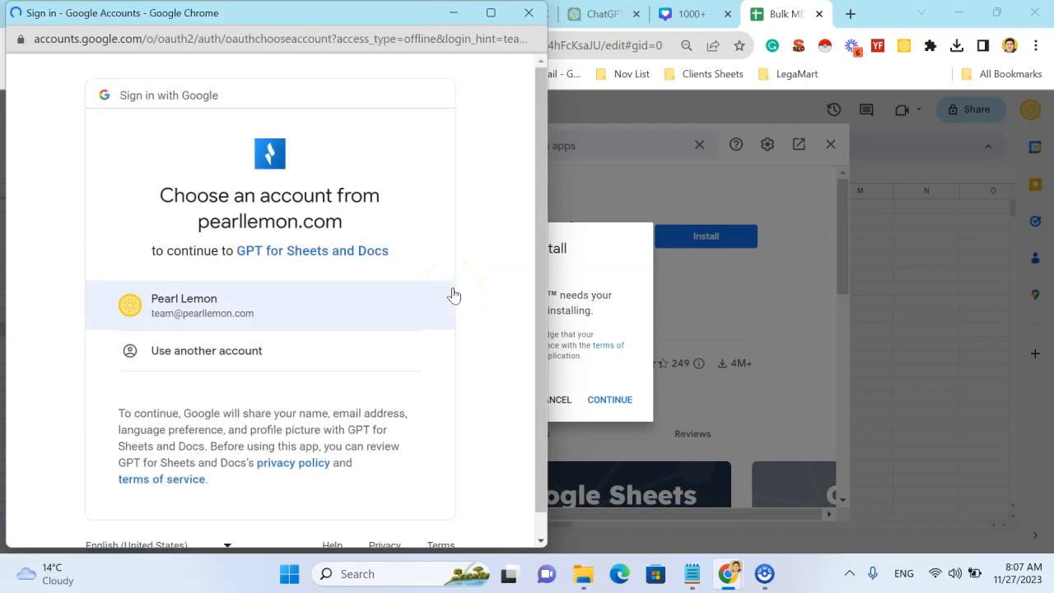
pyautogui.click(296, 316)
pyautogui.click(248, 309)
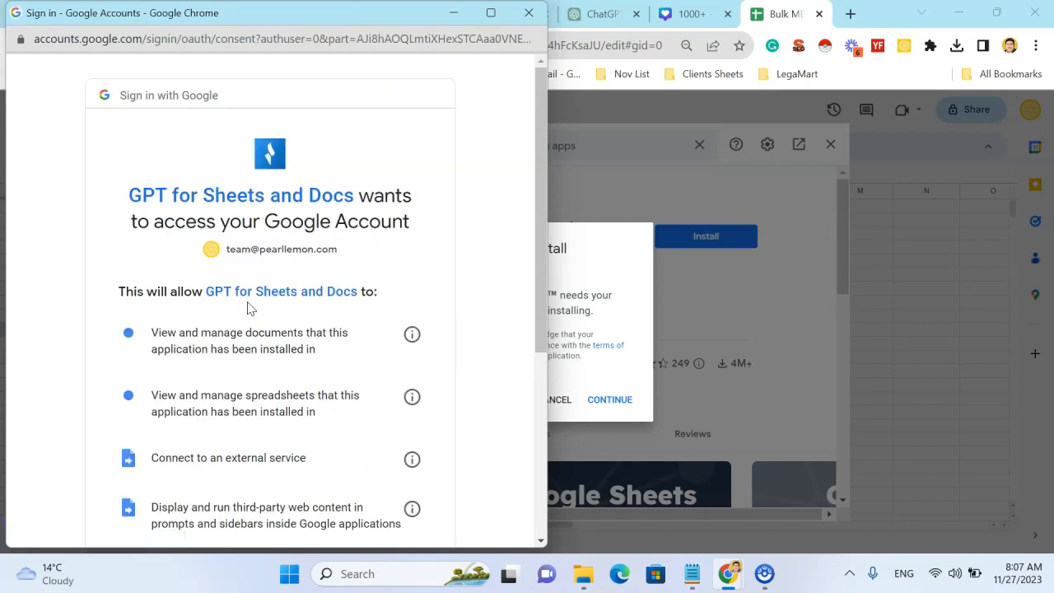
pyautogui.scroll(-3, 248, 307)
pyautogui.click(362, 454)
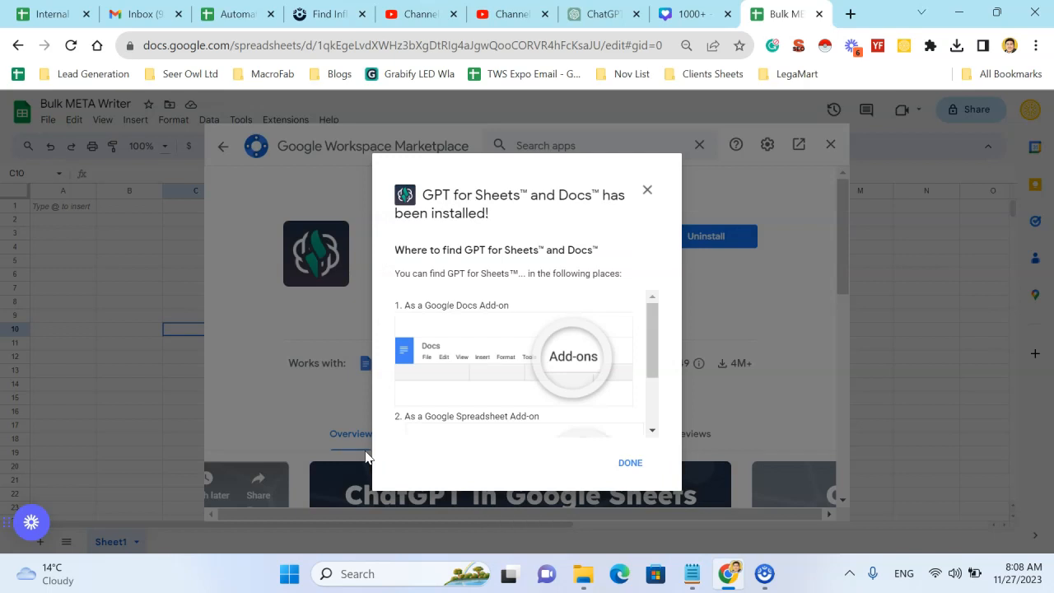
pyautogui.click(630, 462)
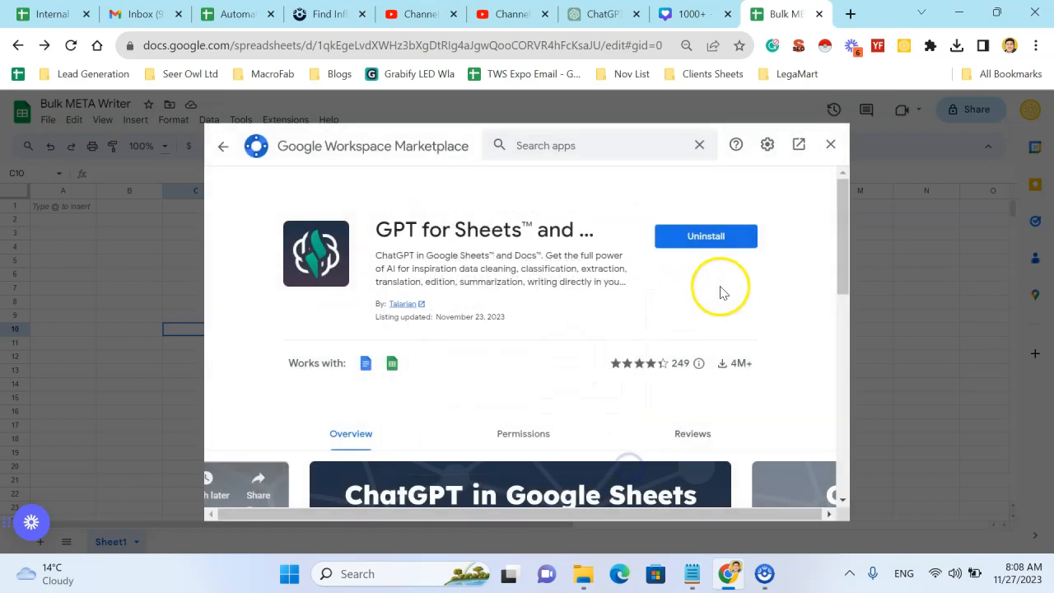
pyautogui.click(831, 145)
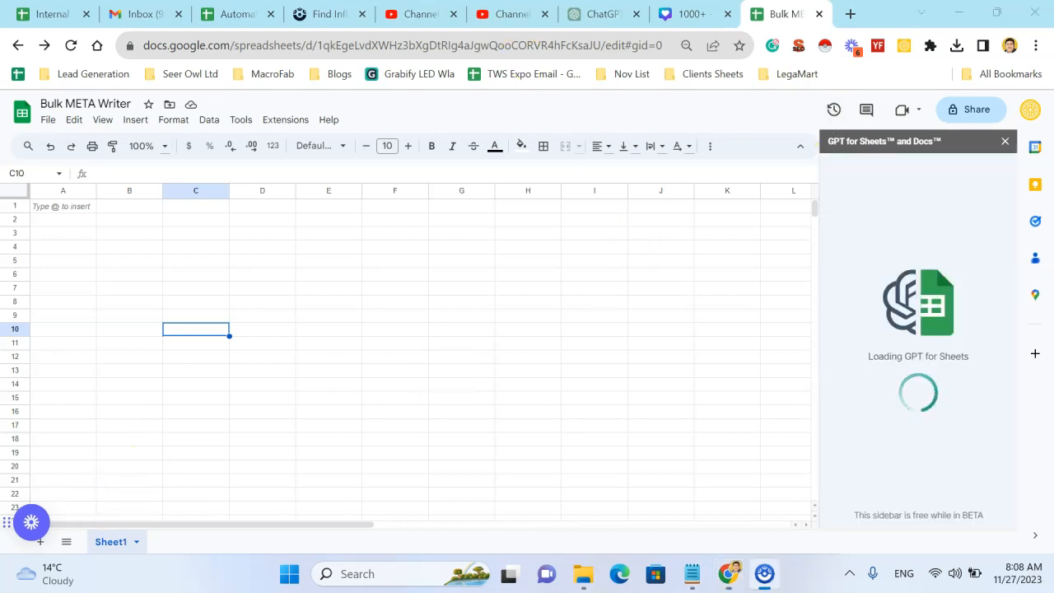
# - Paste the OpenAI API key into the GPT for Sheets welcome page and submit it
pyautogui.click(945, 332)
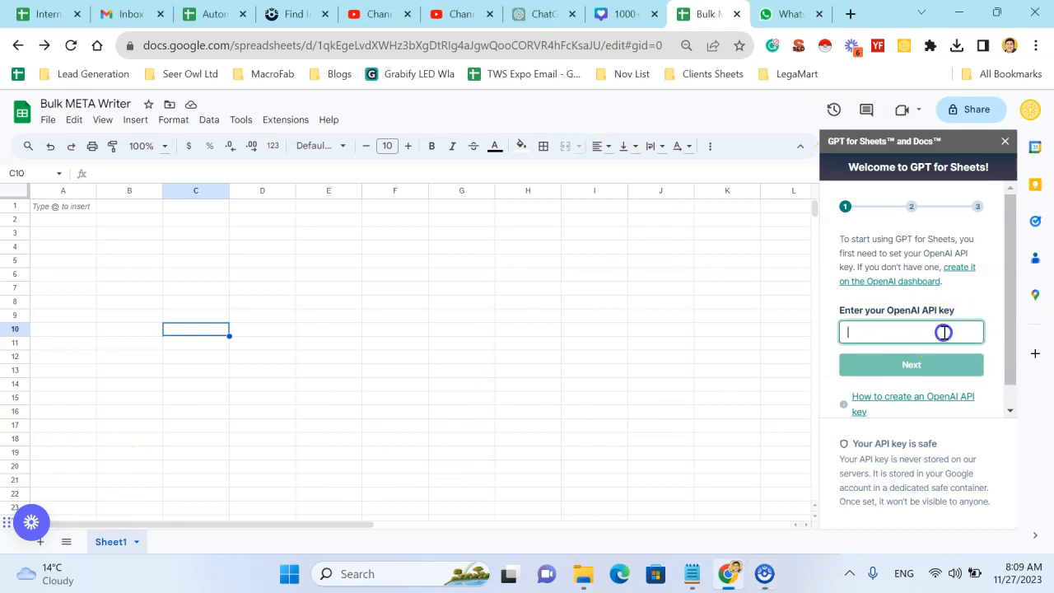
pyautogui.hotkey('ctrl', 'v')
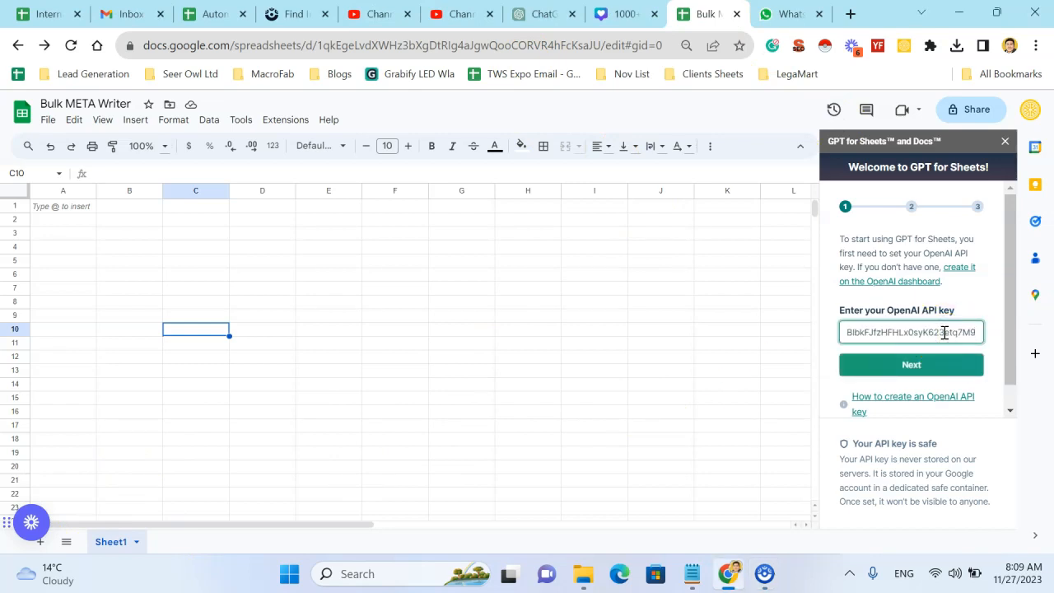
pyautogui.click(934, 368)
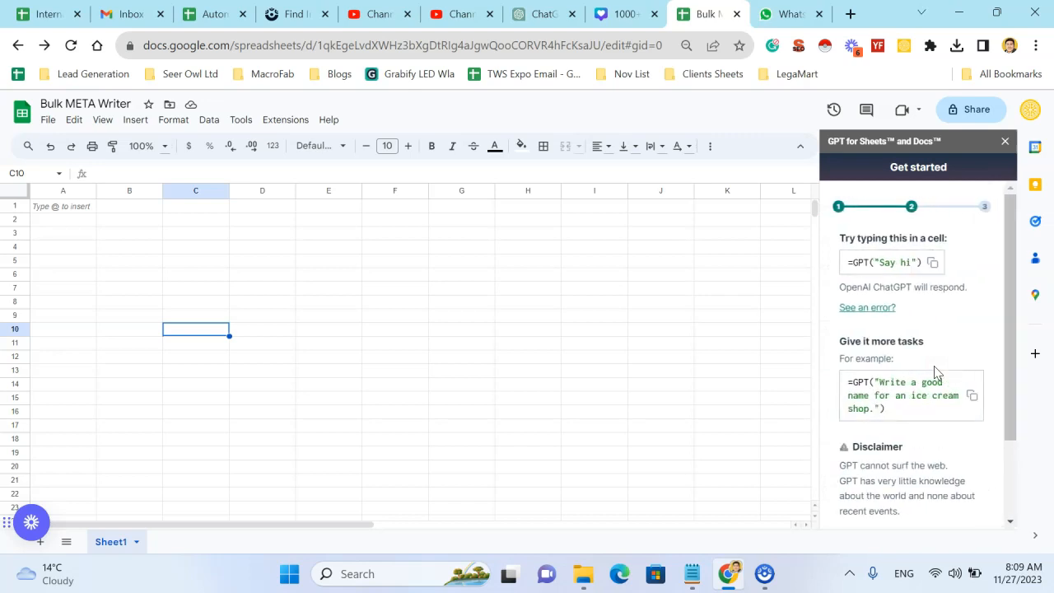
# - Complete the remaining GPT for Sheets onboarding pages and expand the selected model status on the add-on's home page
pyautogui.scroll(-2, 934, 373)
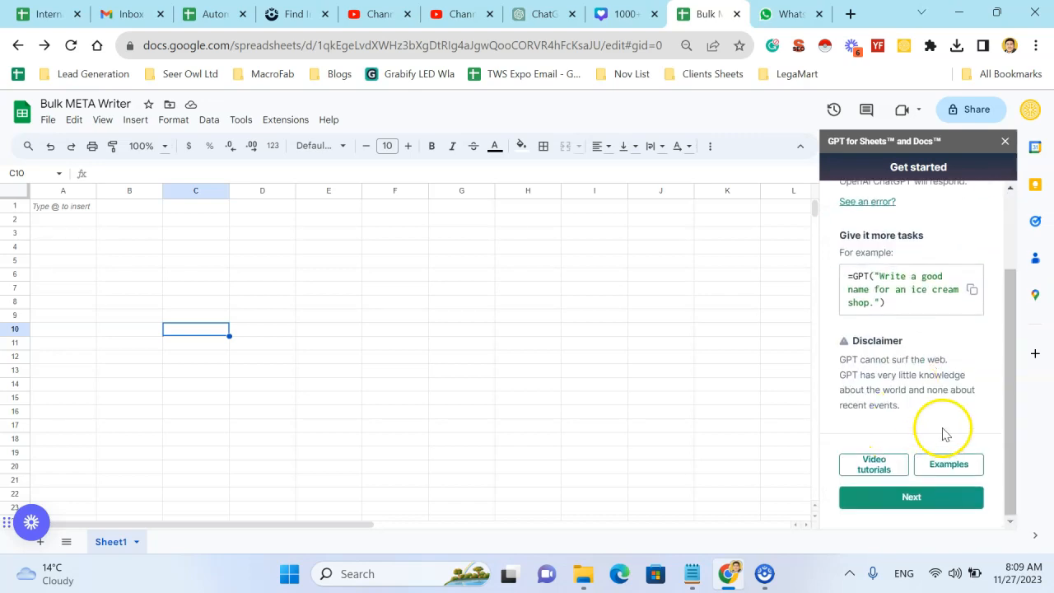
pyautogui.scroll(2, 903, 347)
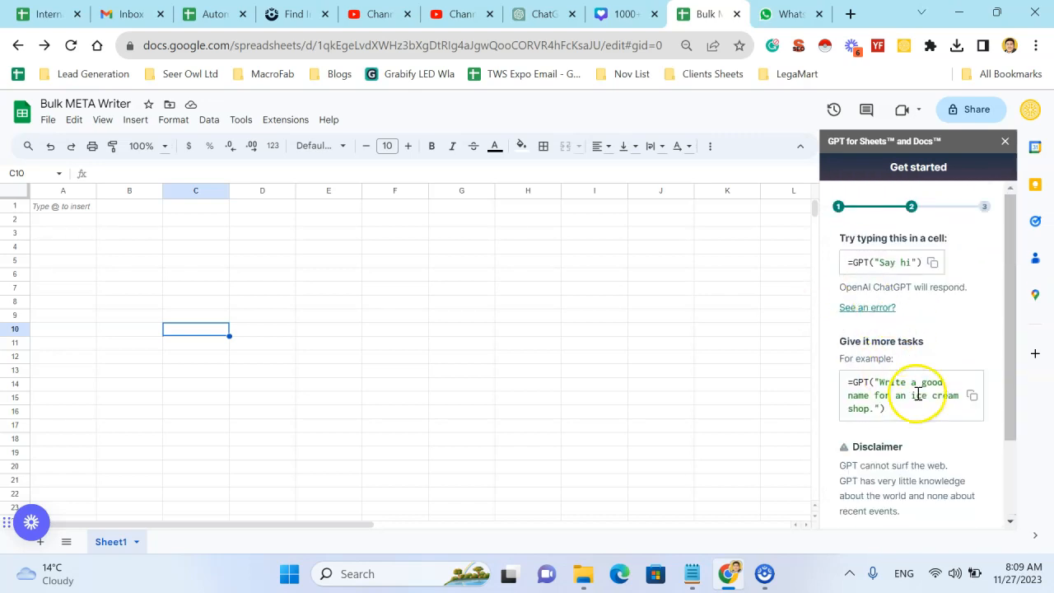
pyautogui.scroll(-2, 901, 404)
pyautogui.click(933, 504)
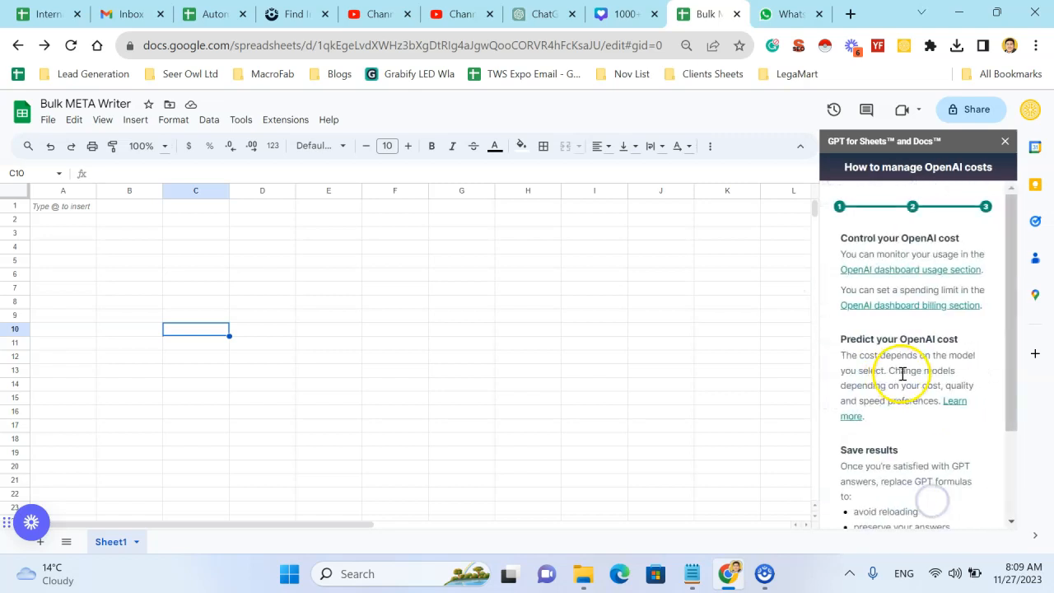
pyautogui.scroll(-2, 904, 362)
pyautogui.click(905, 501)
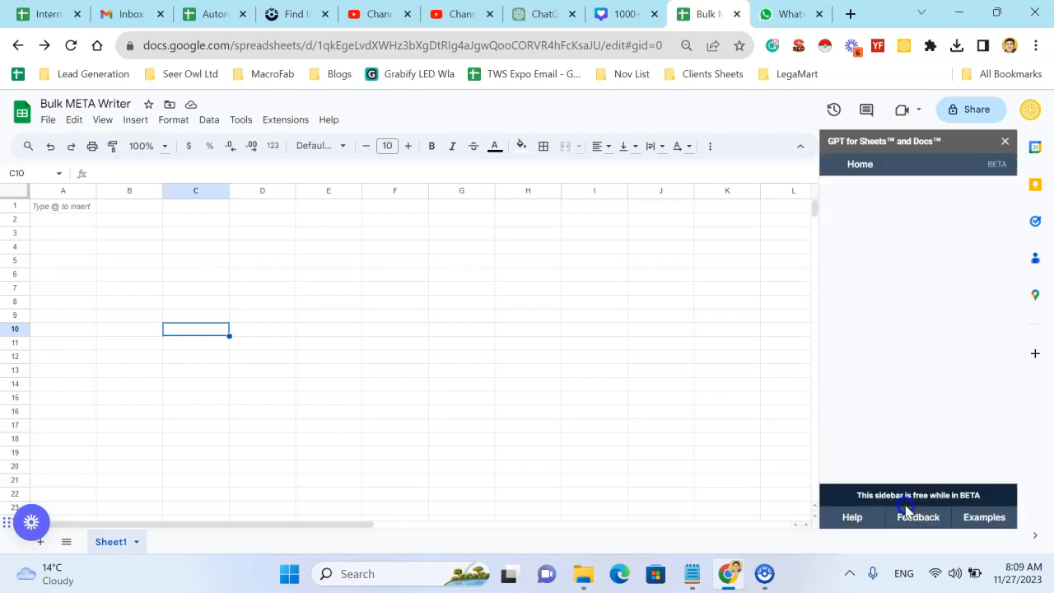
pyautogui.scroll(1, 909, 341)
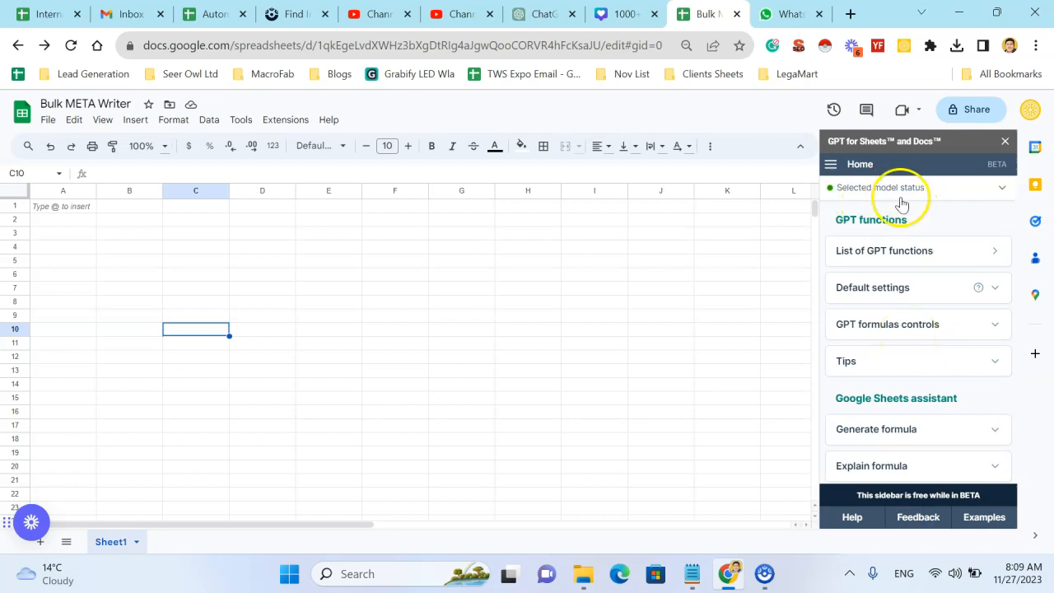
pyautogui.click(973, 183)
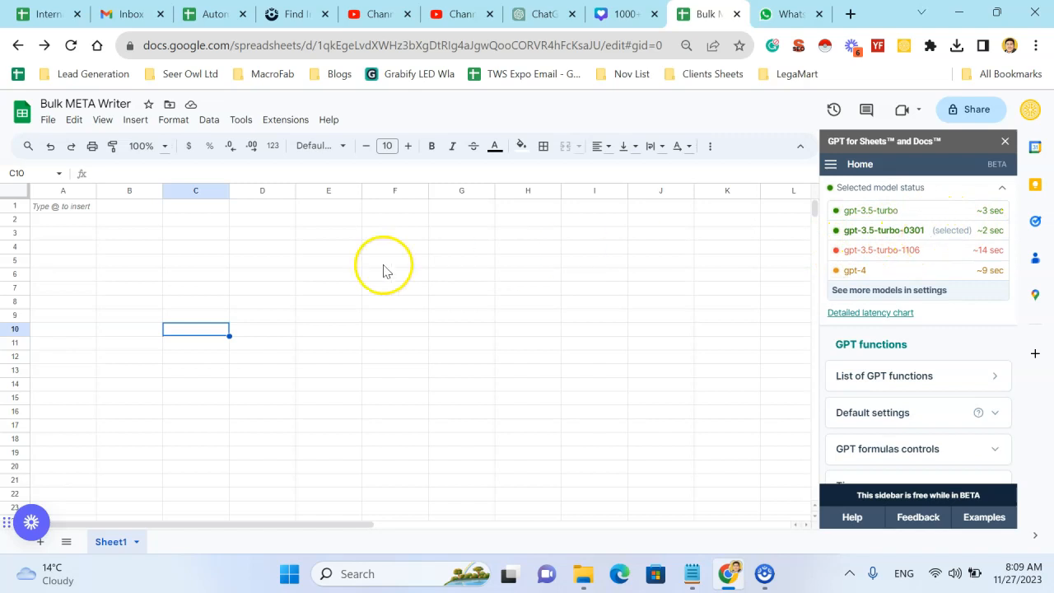
# - Test the formula =GPT("write a short line about the seo") in cell D4, and clear the cell again
pyautogui.click(272, 251)
pyautogui.write('=gpt')
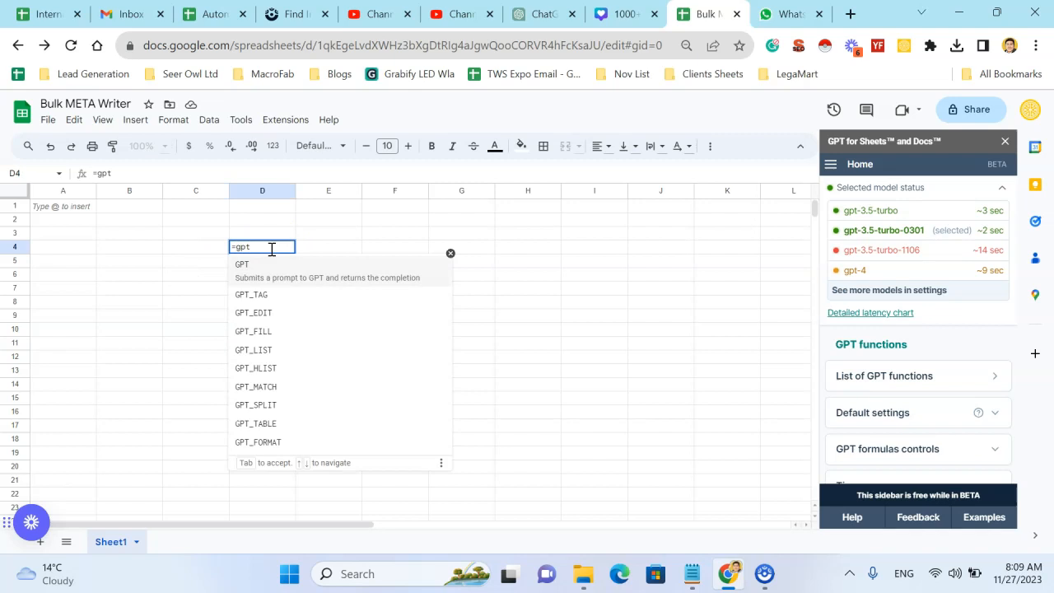
pyautogui.press('Tab')
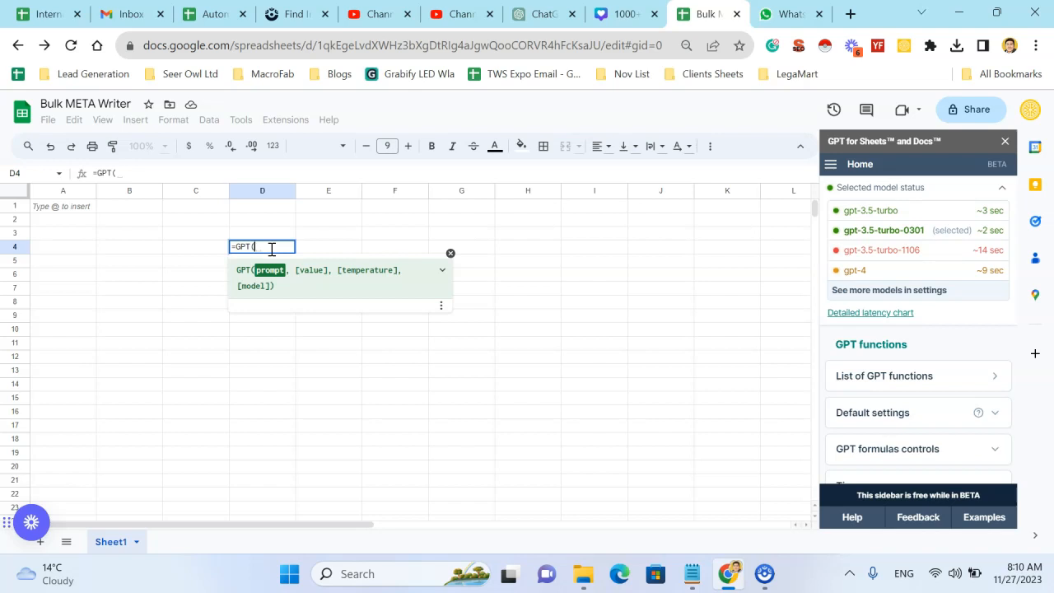
pyautogui.write('"')
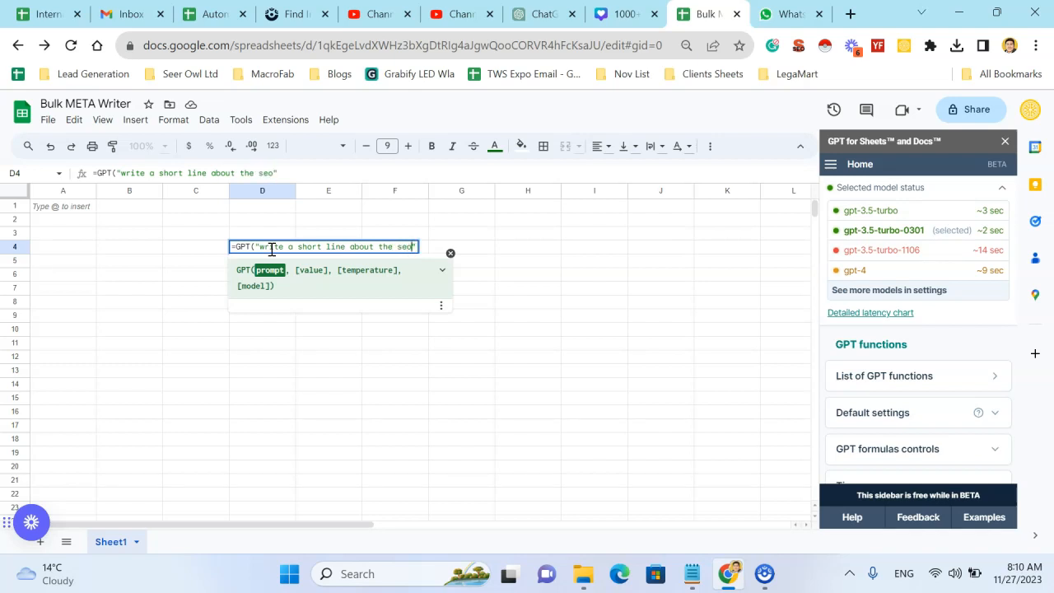
pyautogui.press('Return')
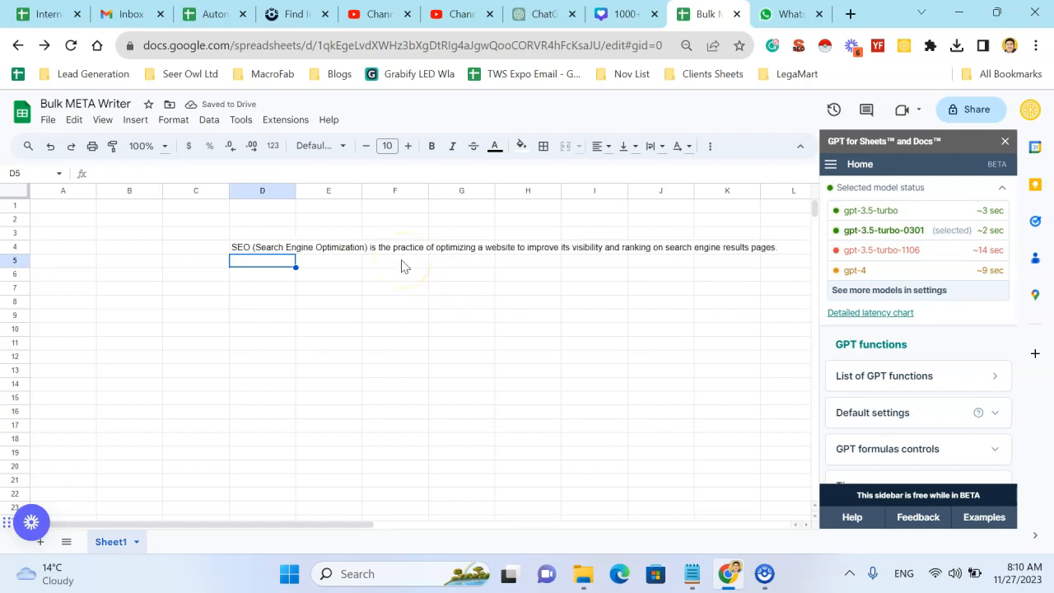
pyautogui.click(257, 254)
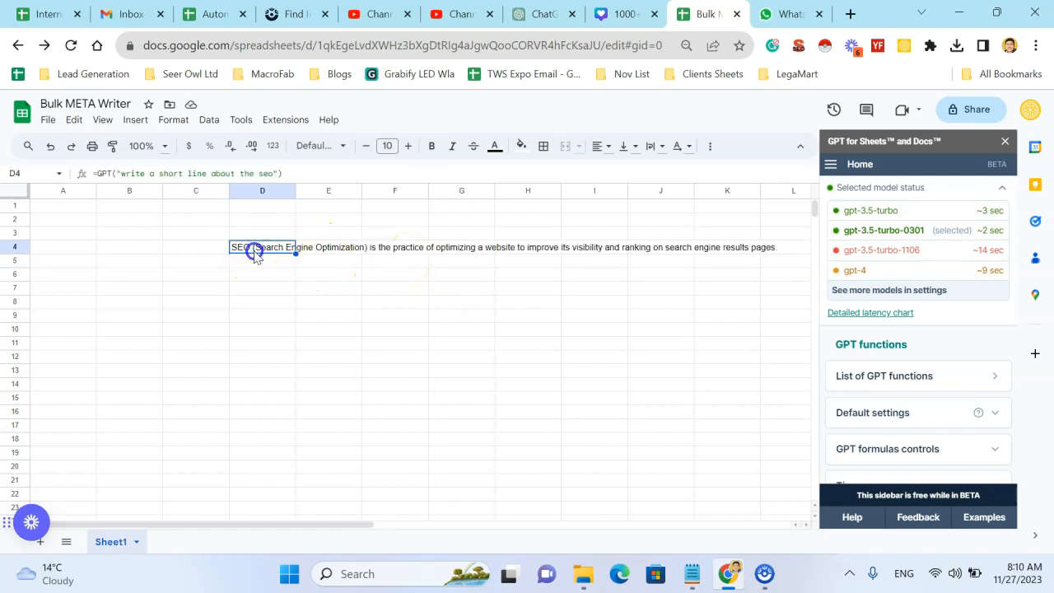
pyautogui.press('Delete')
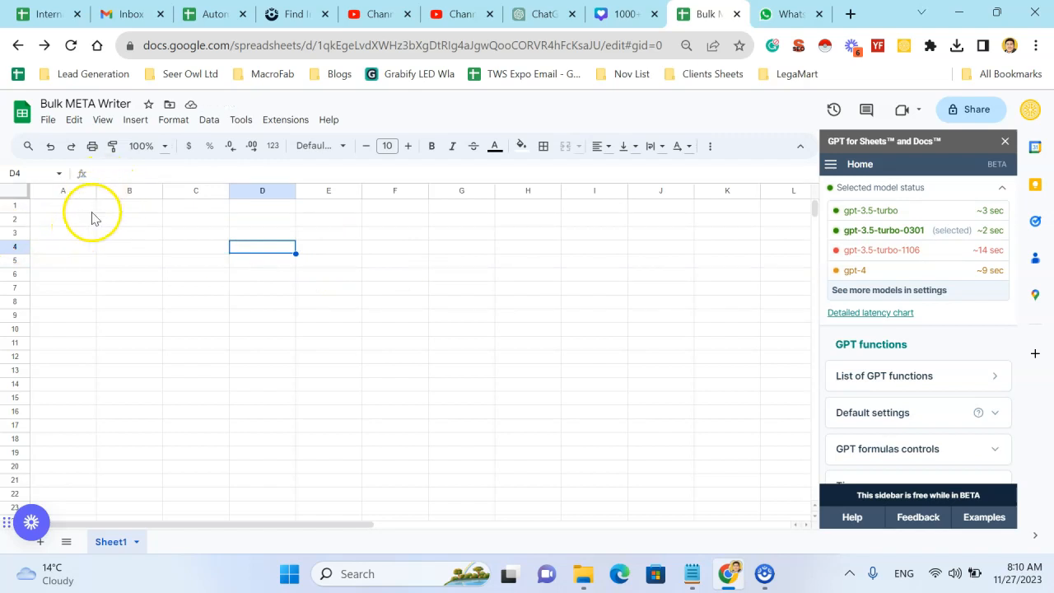
# - Widen column A and enter the headers Keyword, Title and Description in cells A1 to C1
pyautogui.moveTo(96, 190); pyautogui.dragTo(196, 212)
pyautogui.click(176, 208)
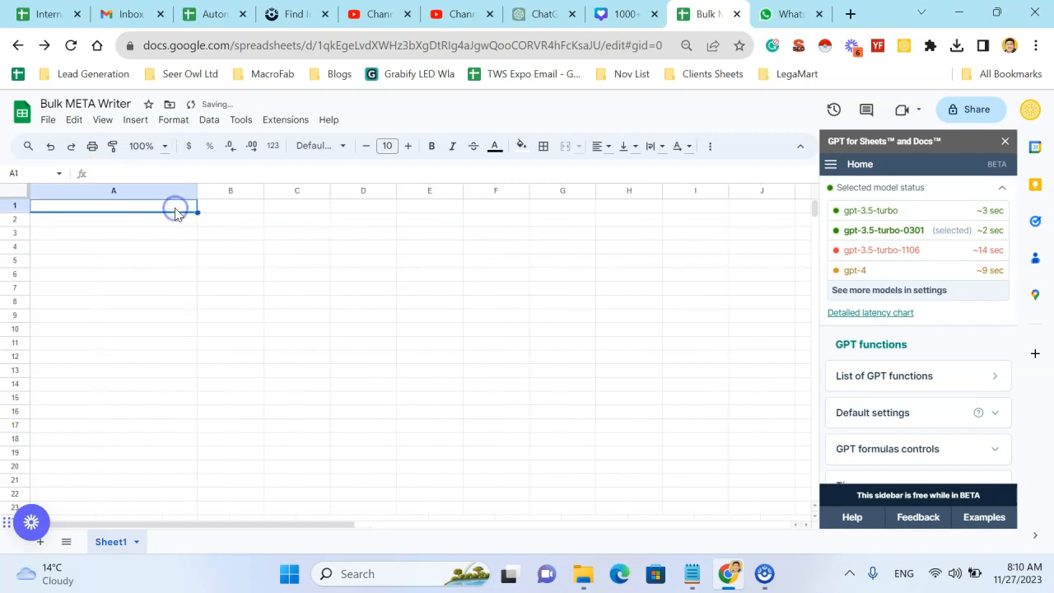
pyautogui.write('eyword')
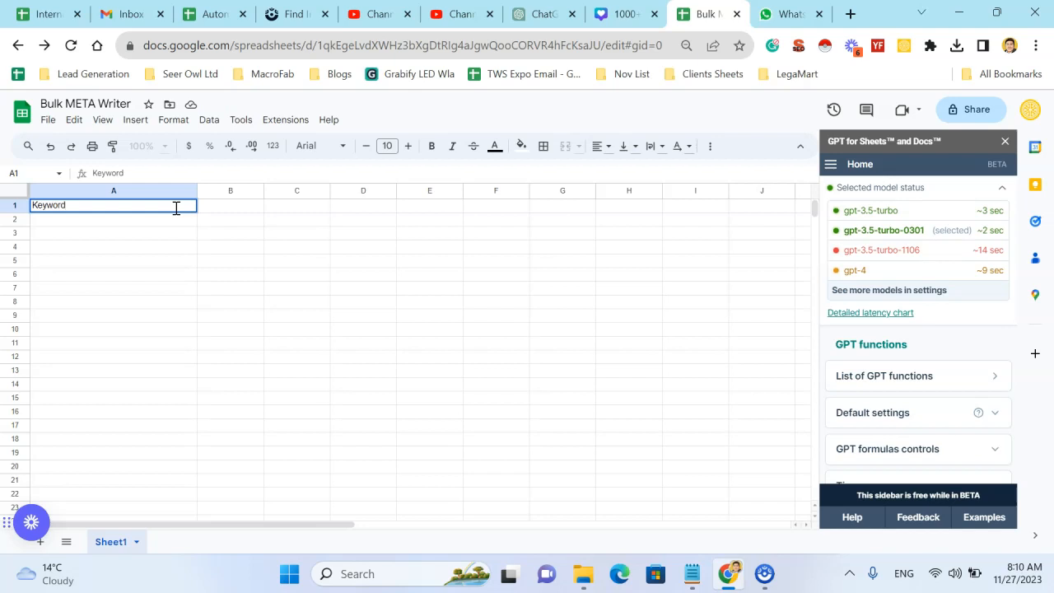
pyautogui.press('Return')
pyautogui.press('Up')
pyautogui.press('Right')
pyautogui.write('T')
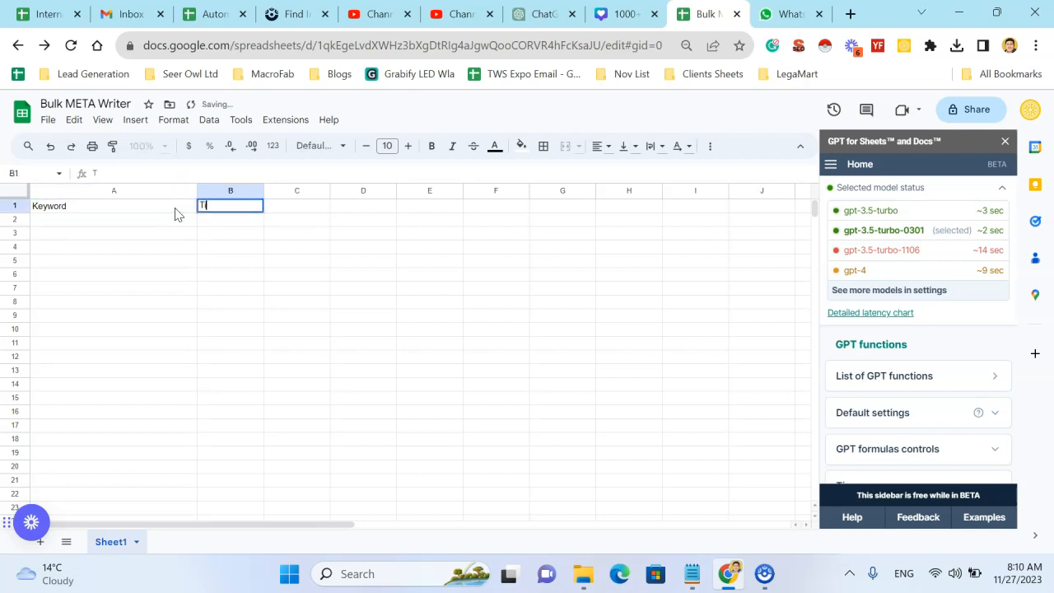
pyautogui.press('Tab')
pyautogui.write('D')
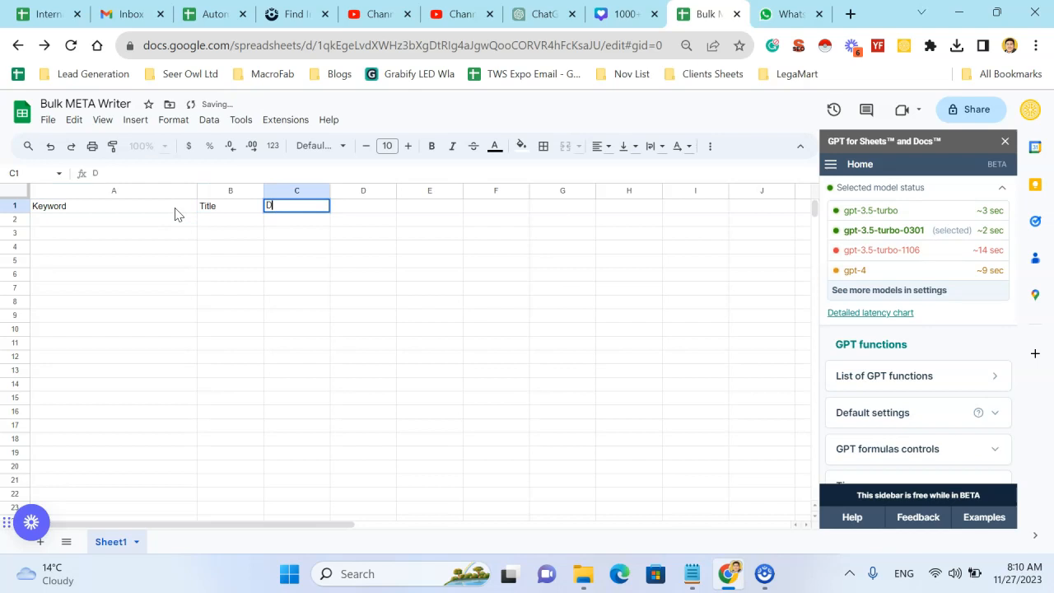
pyautogui.write('escription')
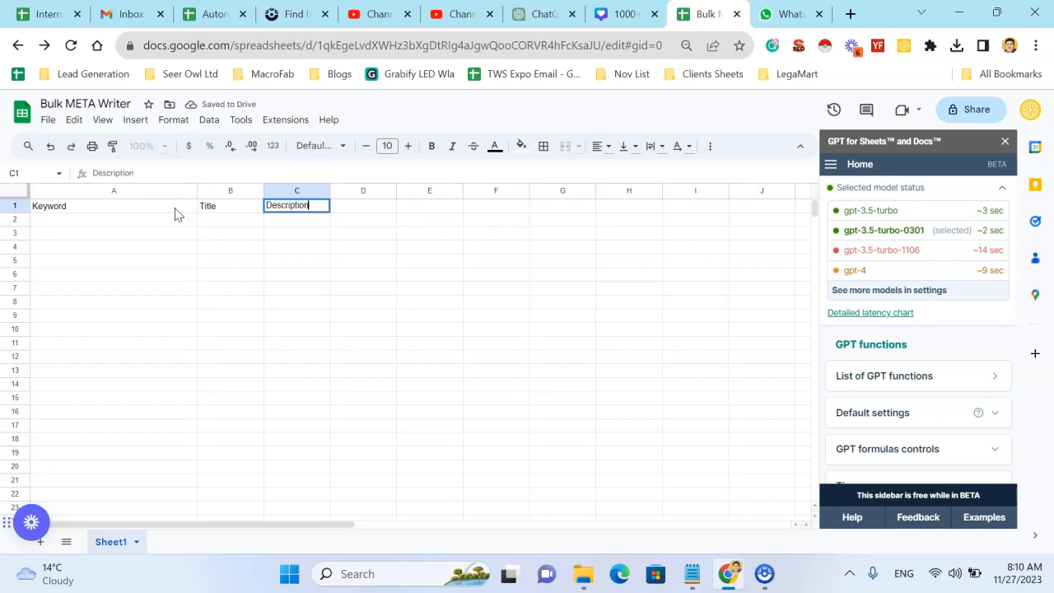
# - Start a GPT formula in cell B2 with the prompt "write the meta title using this keyword"
pyautogui.press('Return')
pyautogui.press('Left')
pyautogui.press('Left')
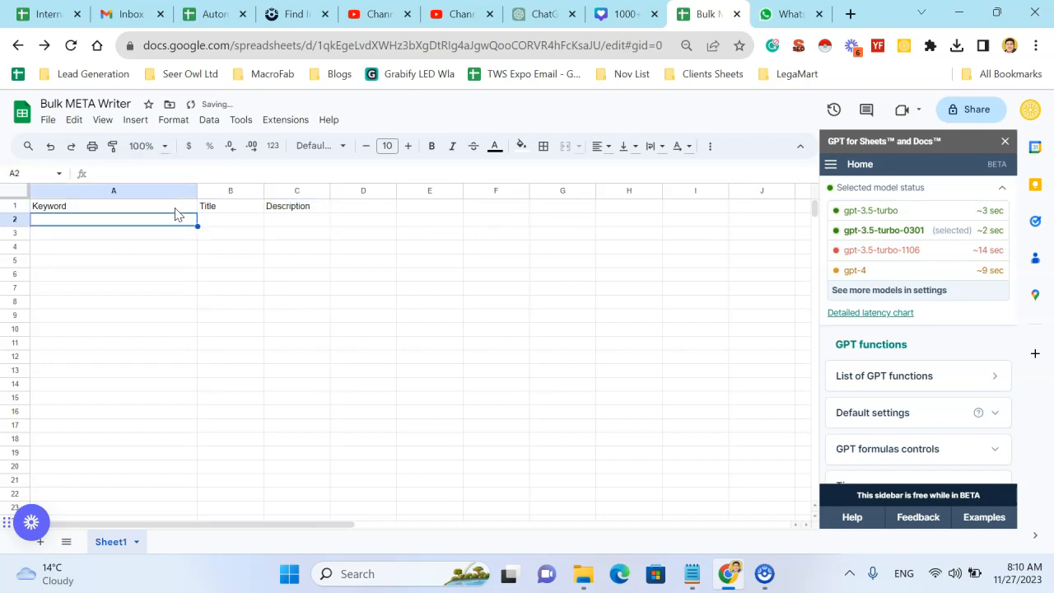
pyautogui.press('Right')
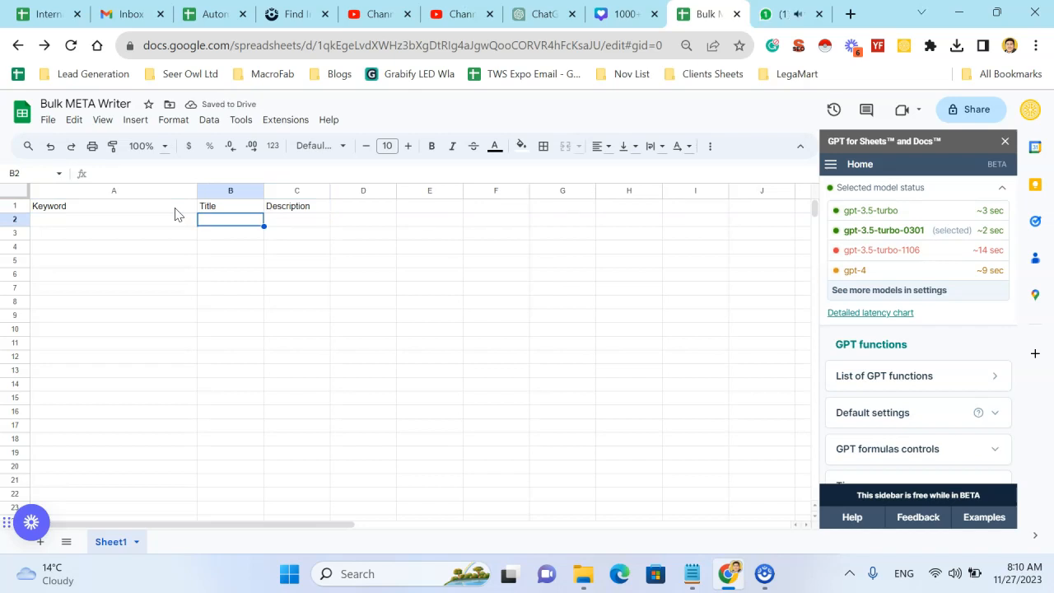
pyautogui.write('=gpt')
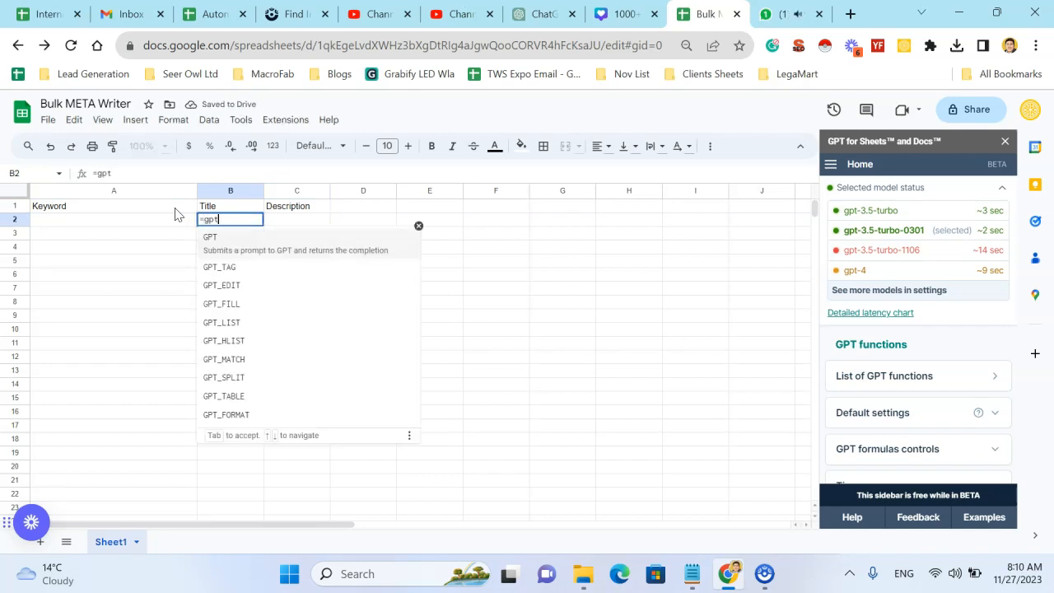
pyautogui.press('Tab')
pyautogui.write('"')
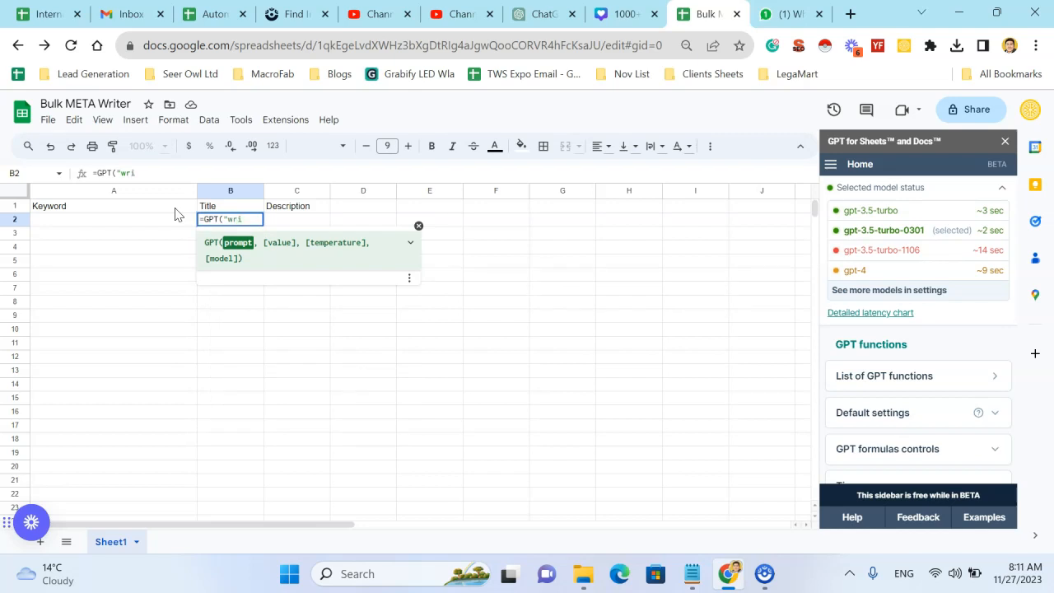
pyautogui.write('meto title')
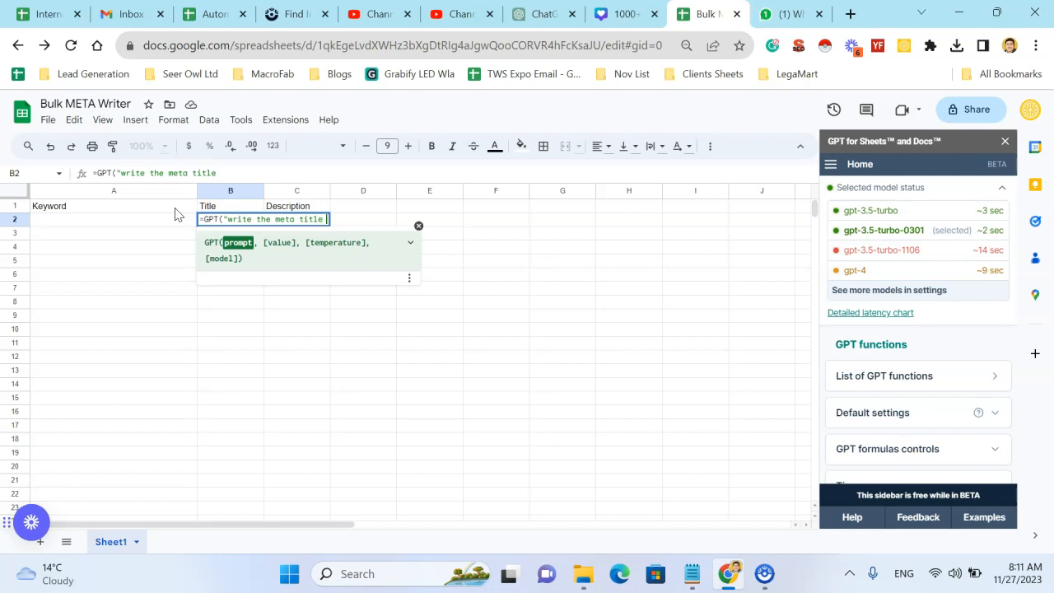
pyautogui.write('using this keyword')
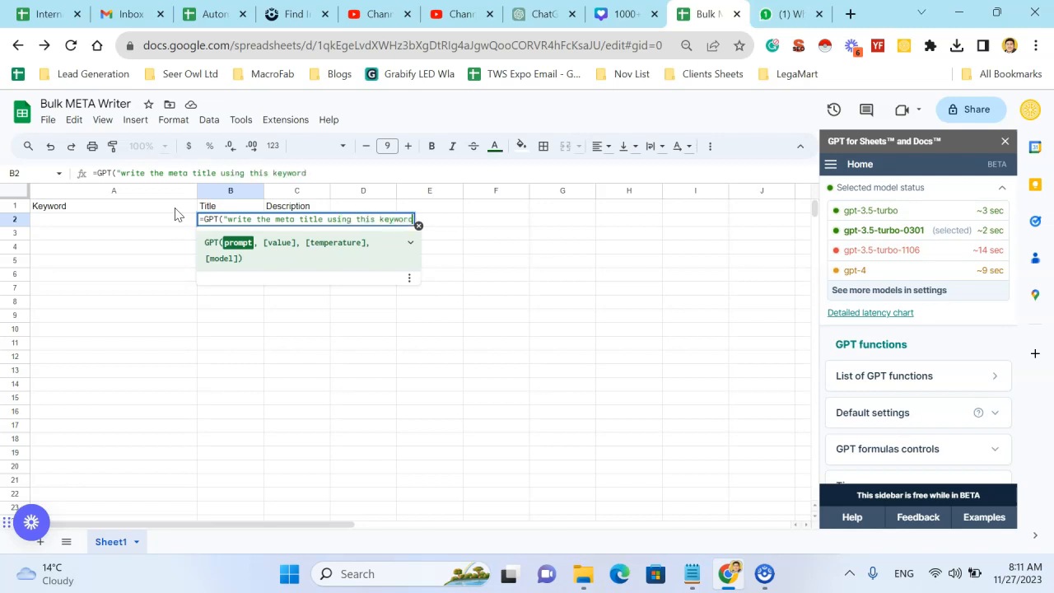
# - Finish B2's prompt with ", try to use the exact keyword in start of the title, max length should be 59 characters here is the keyword:" and reference A2
pyautogui.write(', try to use the ')
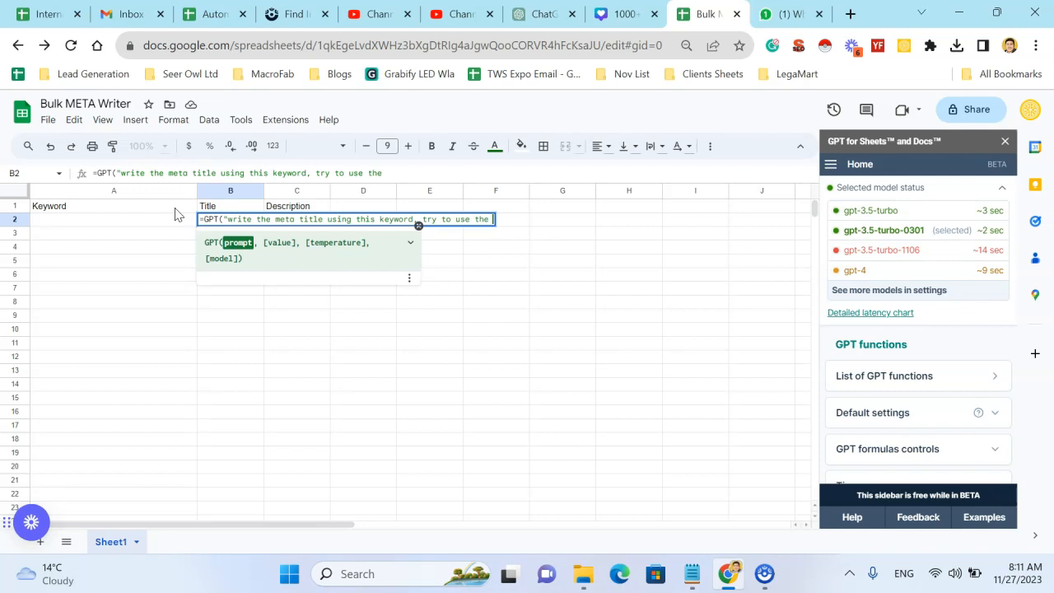
pyautogui.write('exact ke')
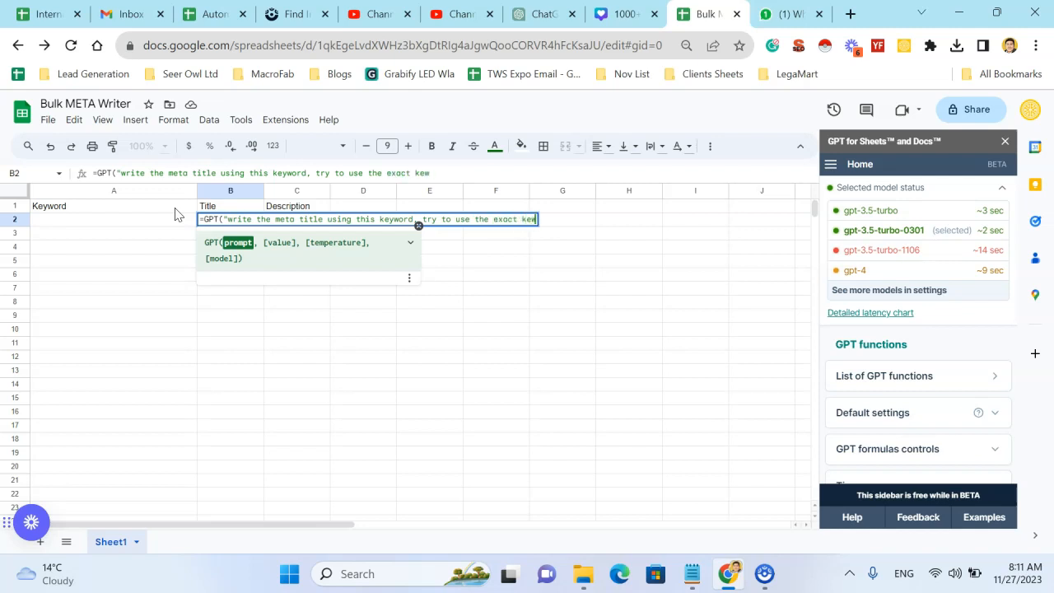
pyautogui.write('yword in st')
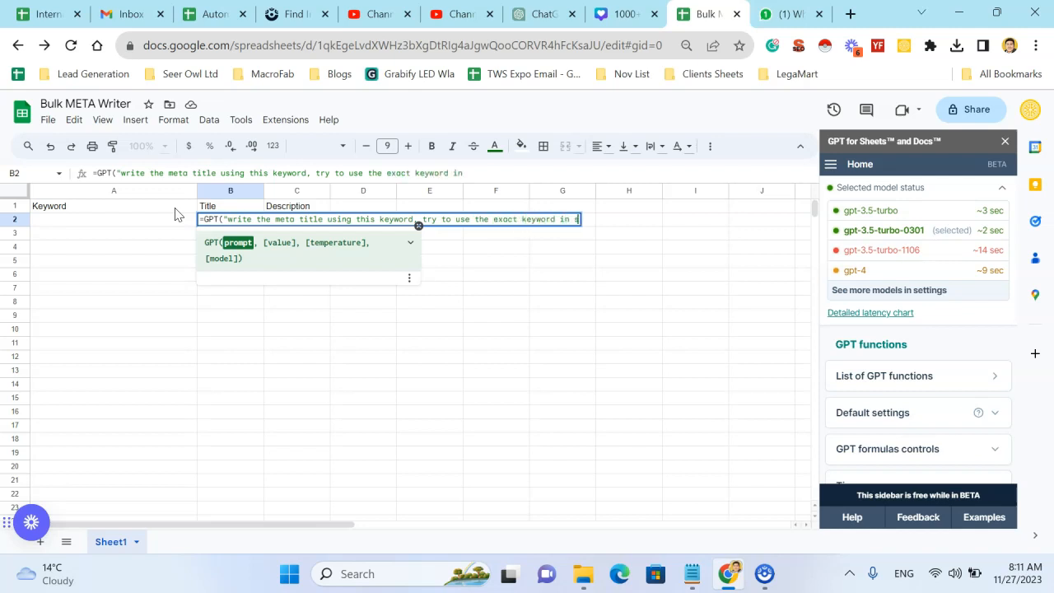
pyautogui.write('art of the title, max length should be 59 characters here is the keyword')
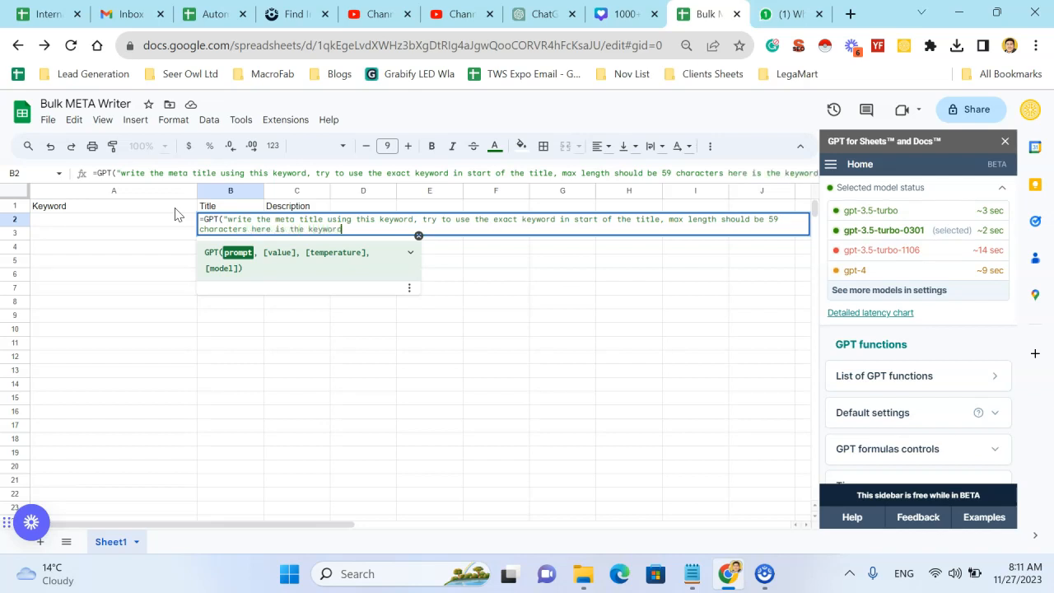
pyautogui.write(':",')
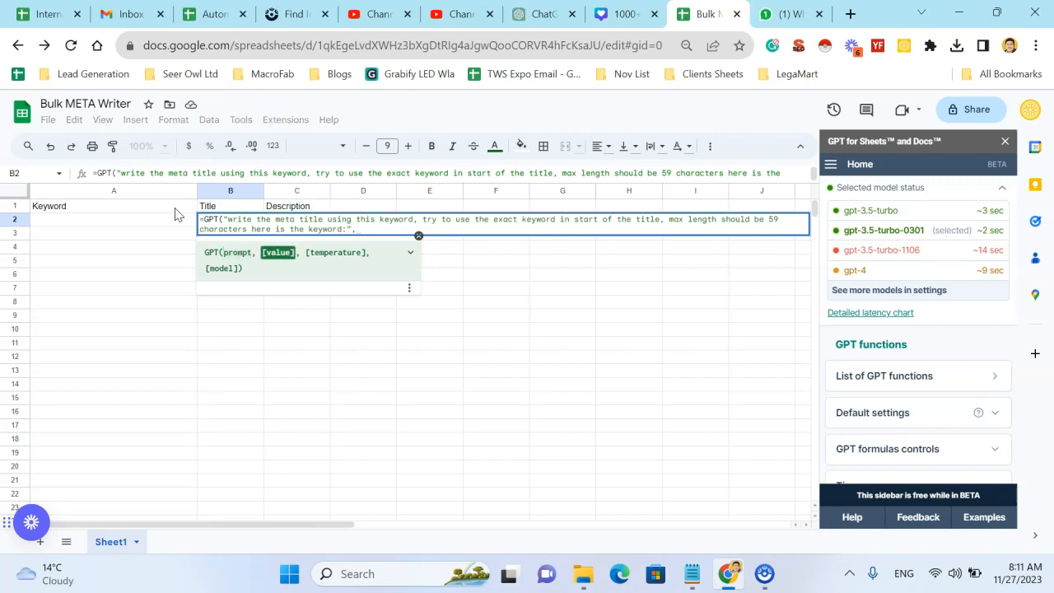
pyautogui.click(56, 219)
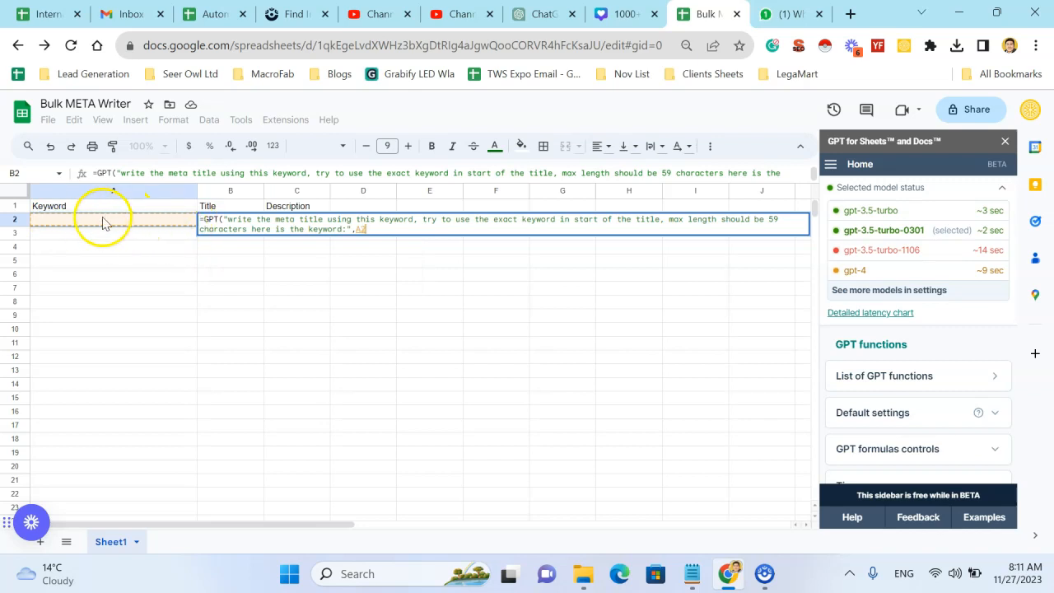
pyautogui.write(')')
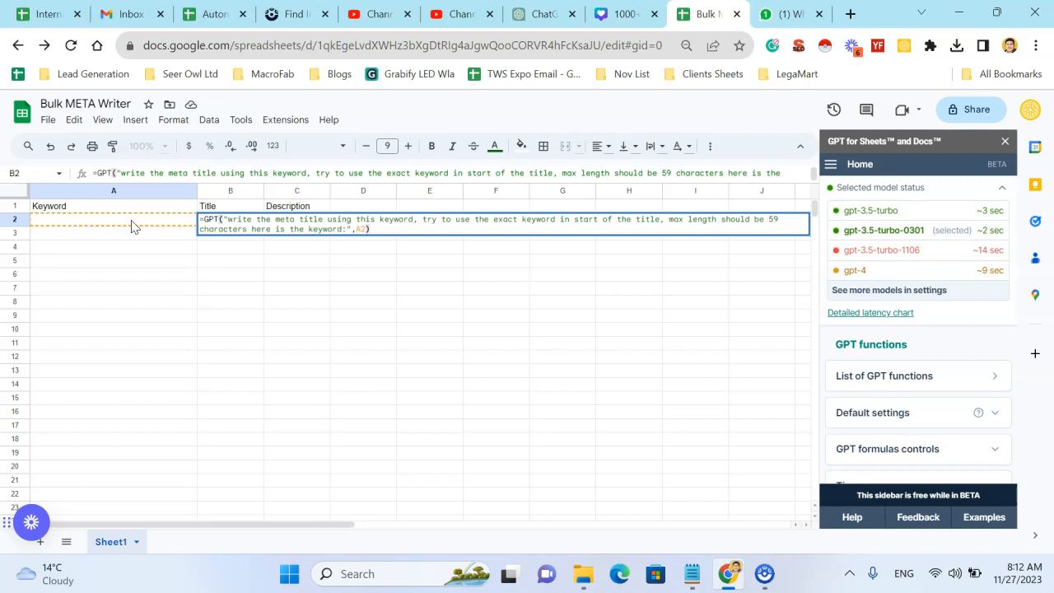
pyautogui.press('Return')
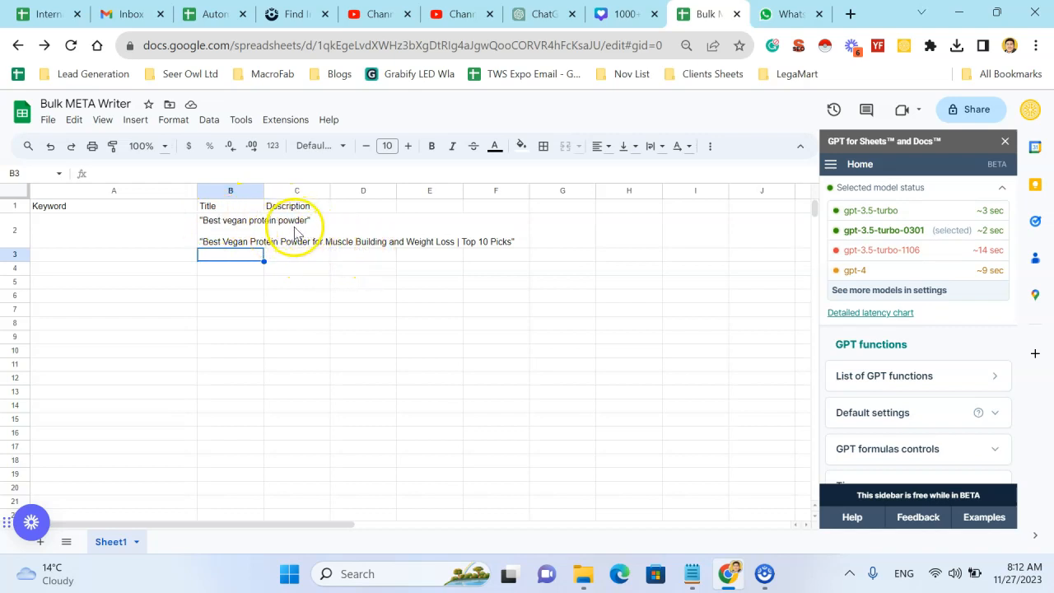
# - Enter the keyword "best seo agency london" in cell A2 to generate its title
pyautogui.click(162, 230)
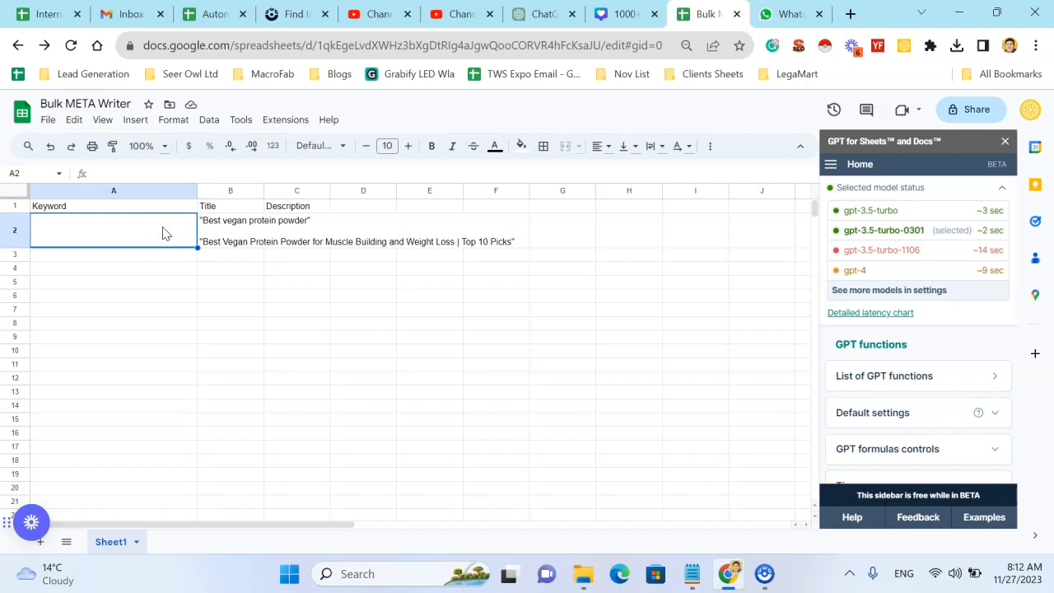
pyautogui.write('best seo agency london')
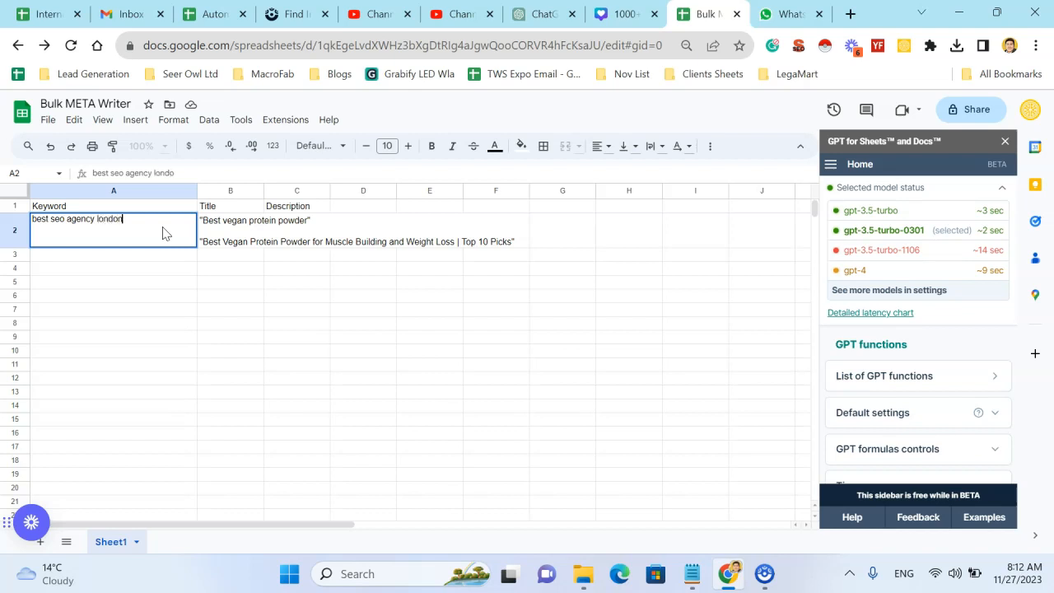
pyautogui.press('Return')
pyautogui.click(301, 400)
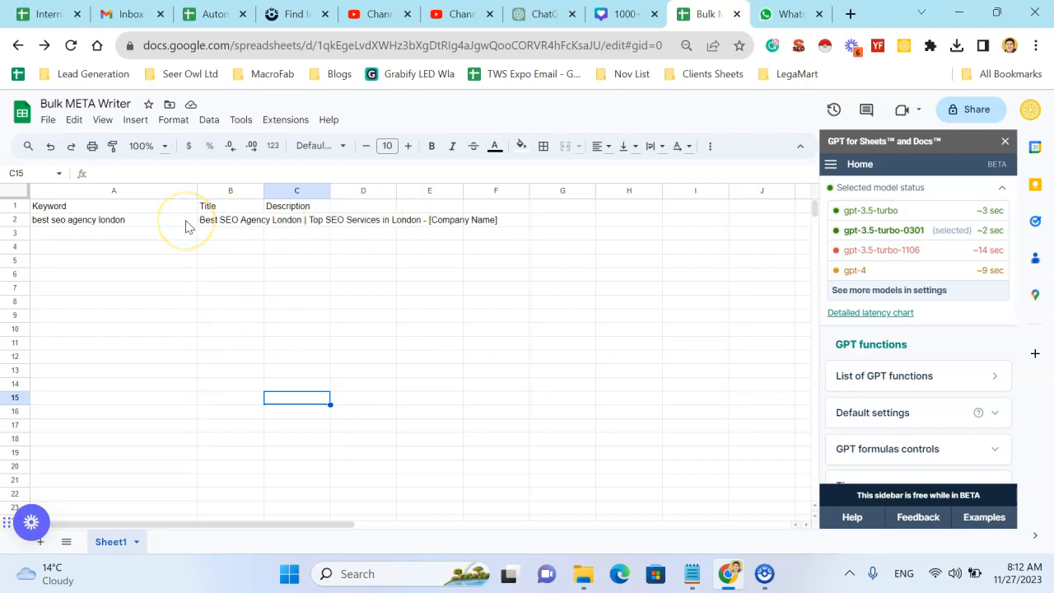
# - Insert "mmy company name is "Pearl Lemon":" before "max length" in the prompt of B2's formula
pyautogui.click(227, 222)
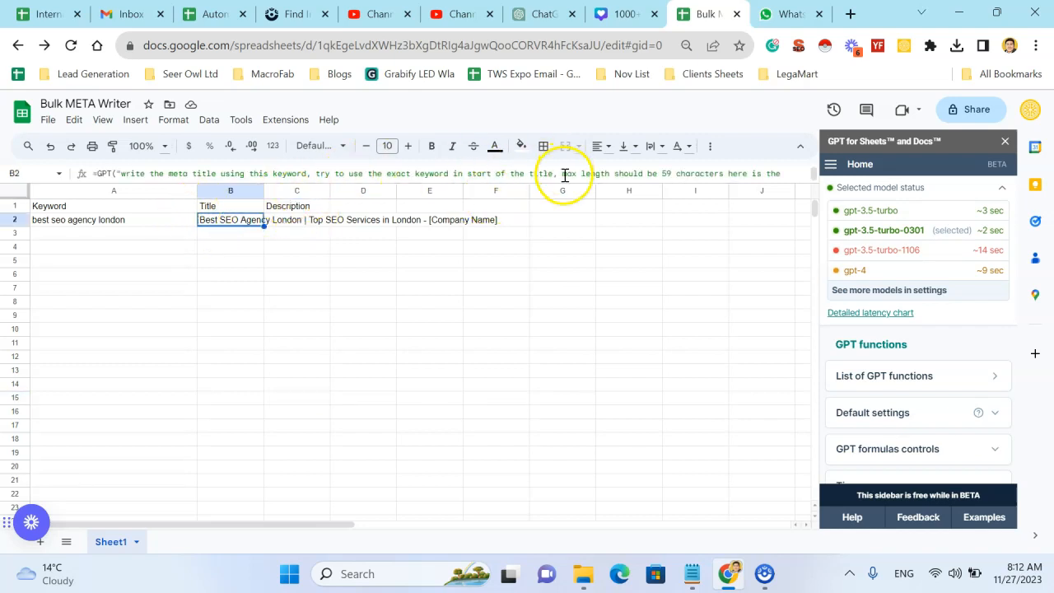
pyautogui.click(561, 173)
pyautogui.write('m')
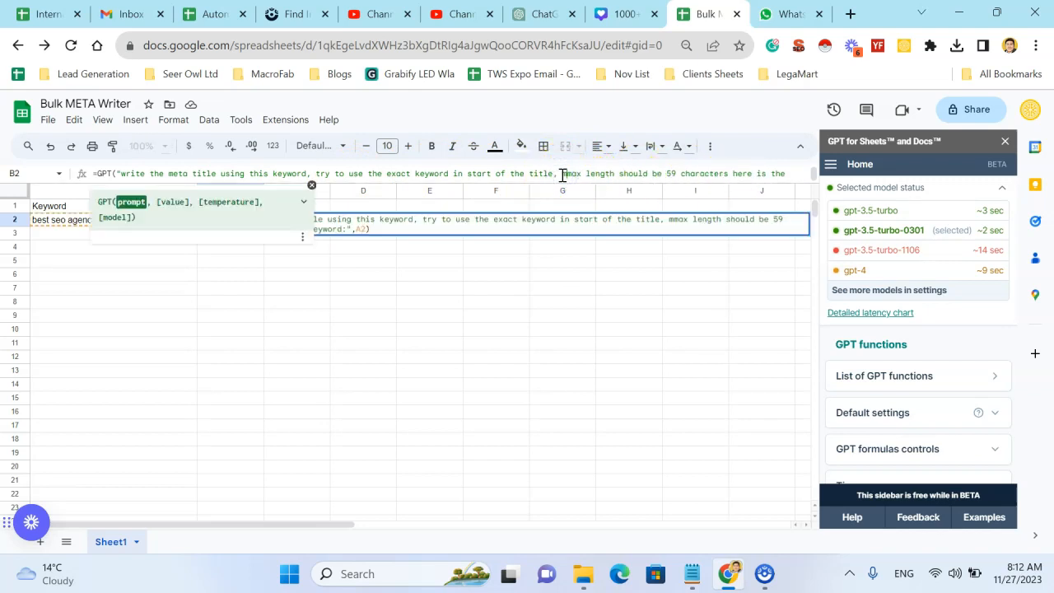
pyautogui.write('y company no')
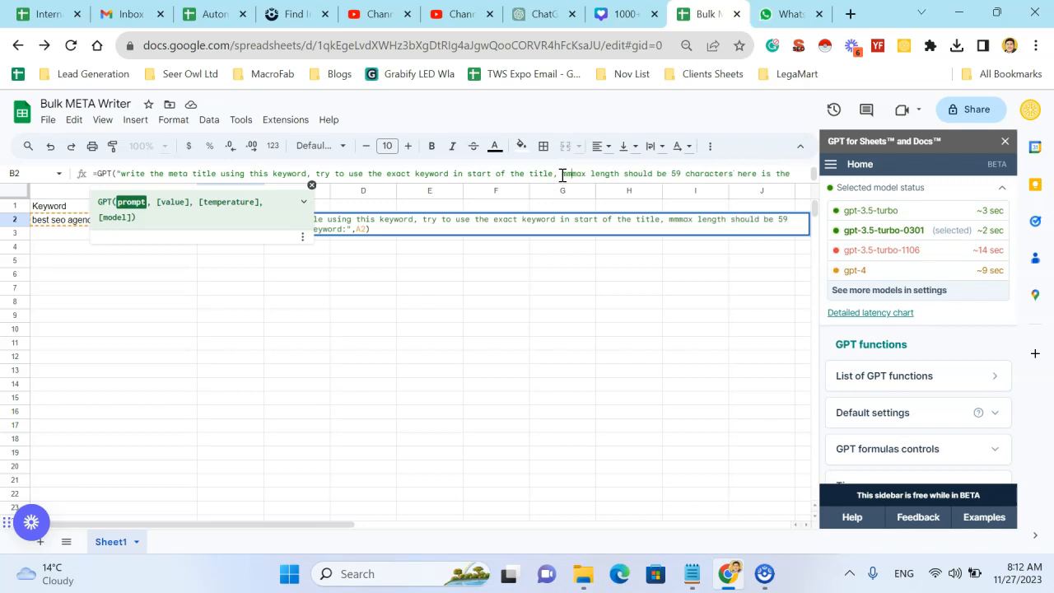
pyautogui.write('me is ')
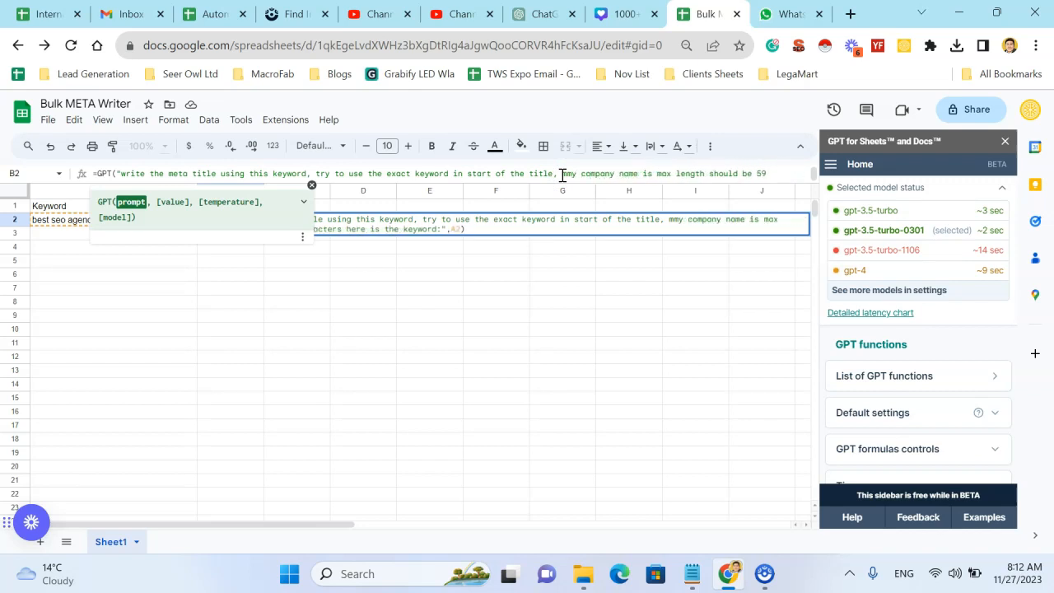
pyautogui.write('"Pearl Lem')
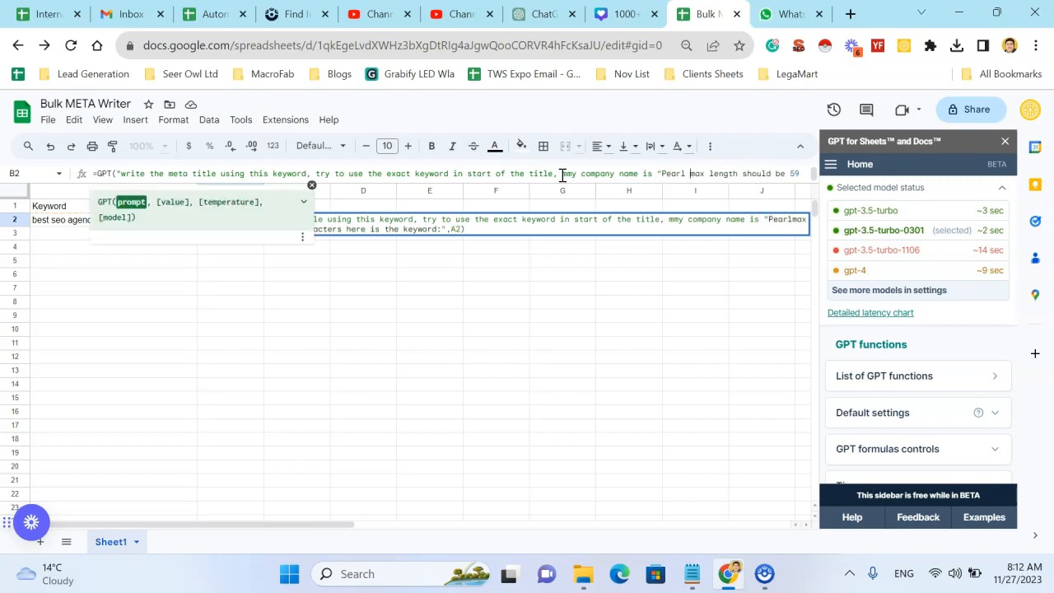
pyautogui.write('on":')
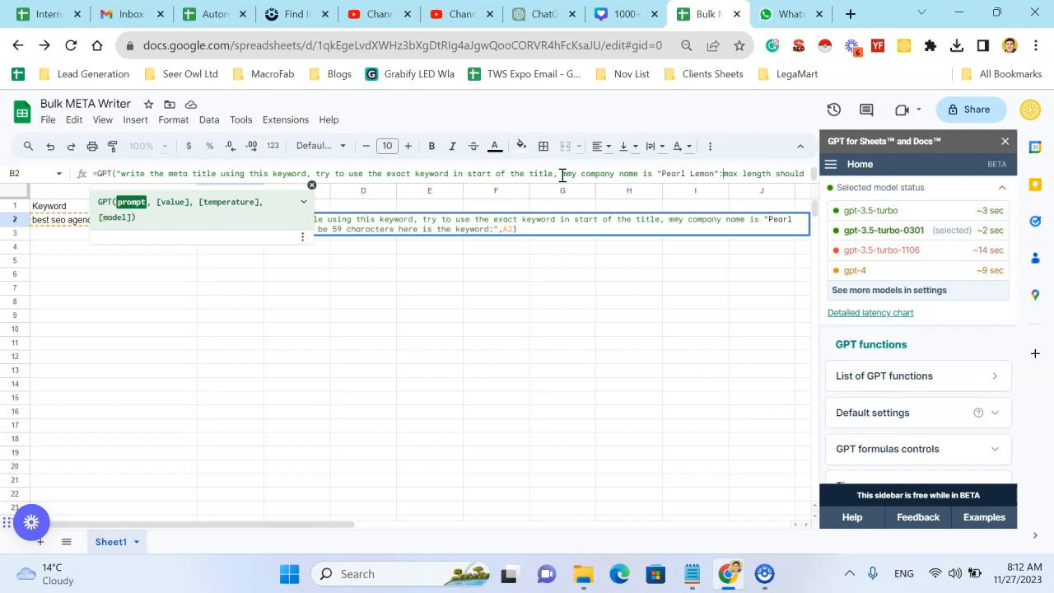
# - Replace the quoted company name in B2's prompt with the unquoted text PEarl and apply the formula
pyautogui.press('BackSpace')
pyautogui.press('BackSpace')
pyautogui.press('BackSpace')
pyautogui.press('BackSpace')
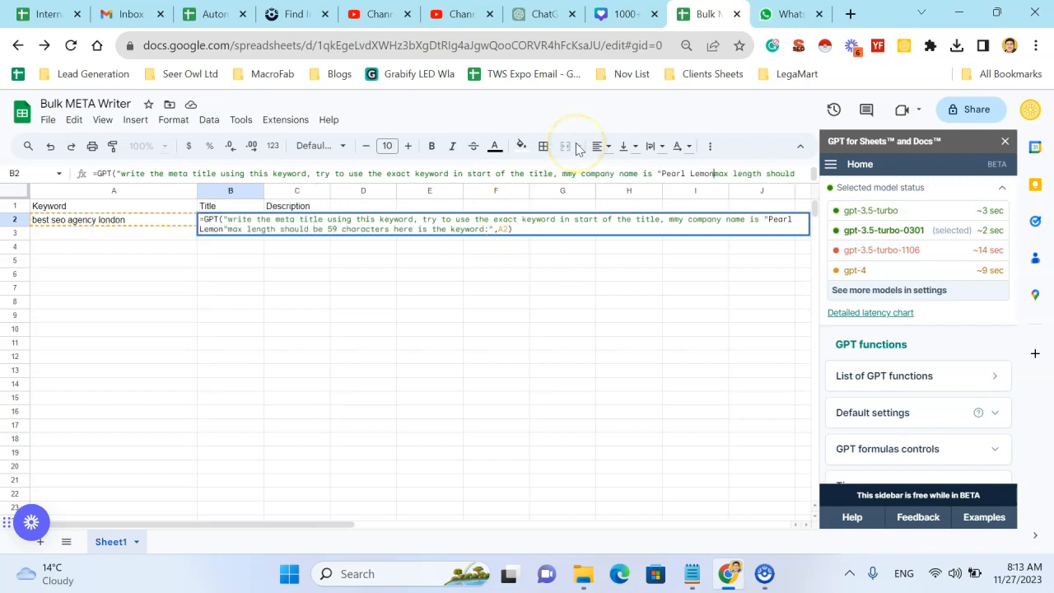
pyautogui.press('BackSpace')
pyautogui.press('BackSpace')
pyautogui.press('BackSpace')
pyautogui.press('BackSpace')
pyautogui.press('BackSpace')
pyautogui.press('BackSpace')
pyautogui.press('BackSpace')
pyautogui.press('BackSpace')
pyautogui.press('BackSpace')
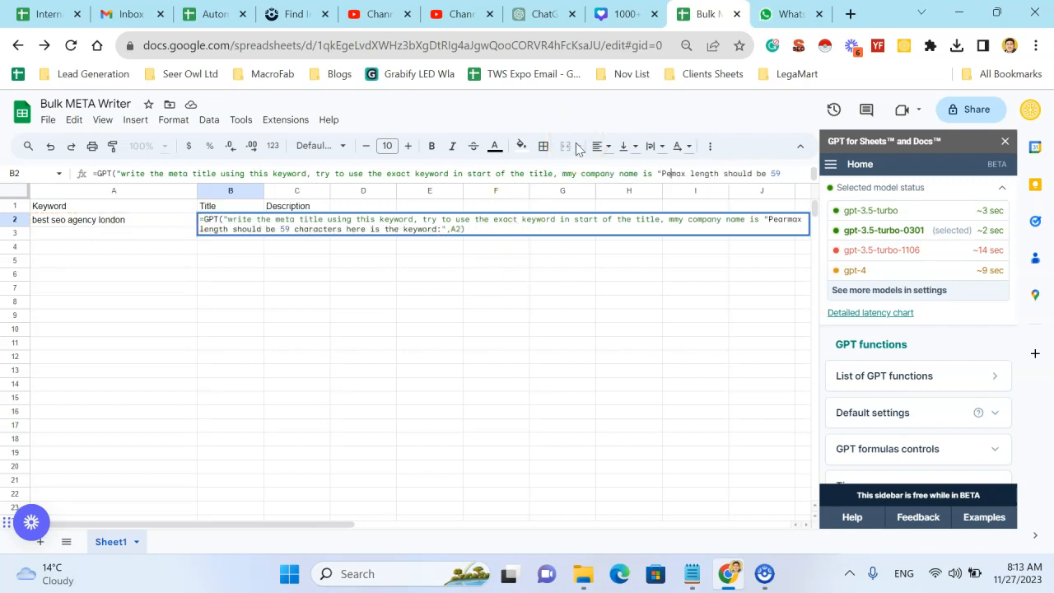
pyautogui.press('BackSpace')
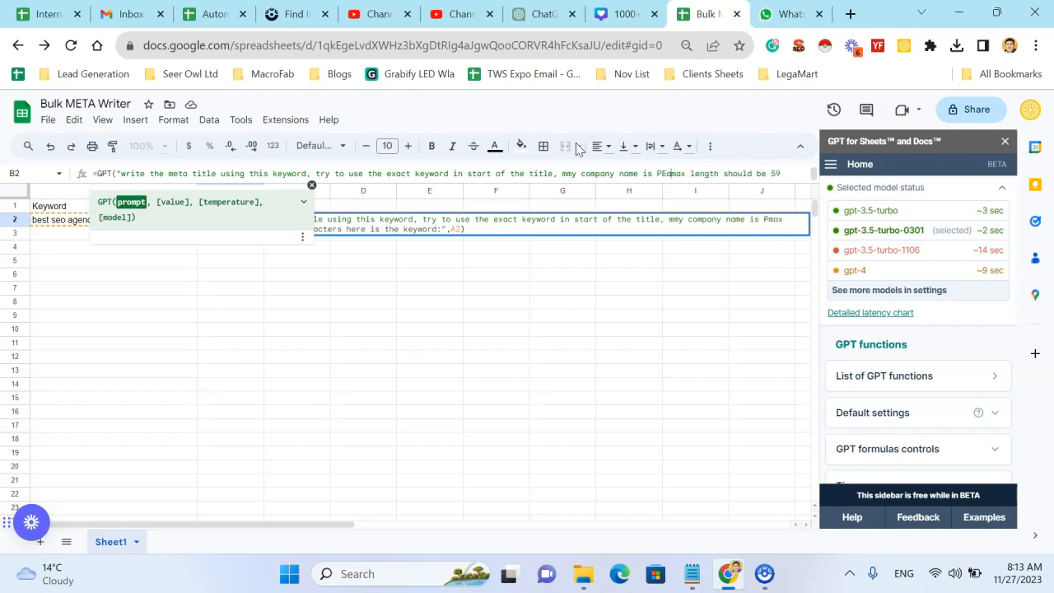
pyautogui.press('Return')
pyautogui.press('Up')
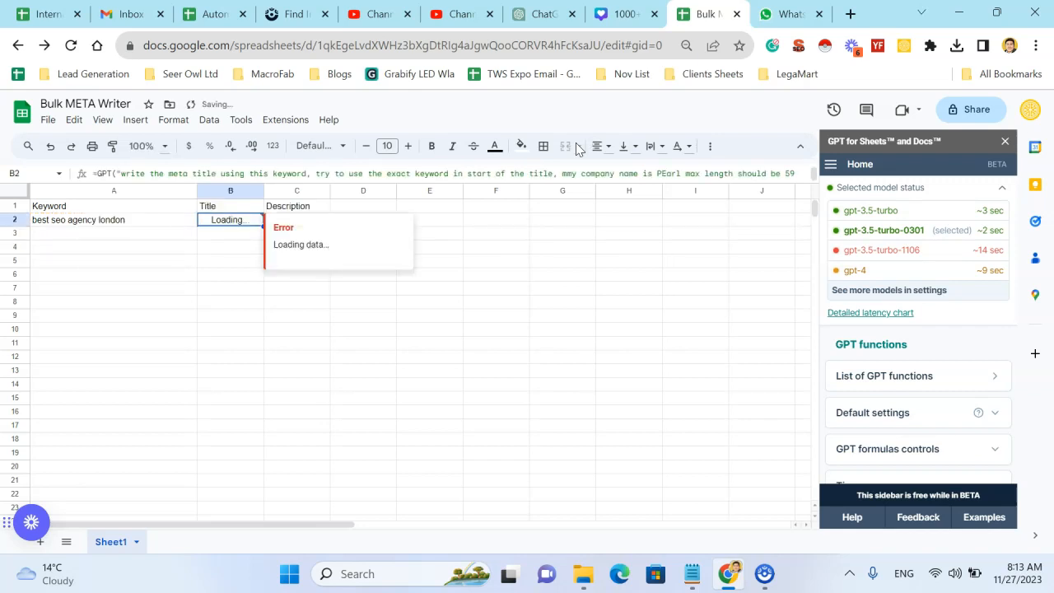
# - Correct the company name in B2's prompt to Pearl Lemon and apply the formula
pyautogui.click(682, 173)
pyautogui.press('BackSpace')
pyautogui.press('BackSpace')
pyautogui.press('BackSpace')
pyautogui.press('BackSpace')
pyautogui.write('earl LEeo')
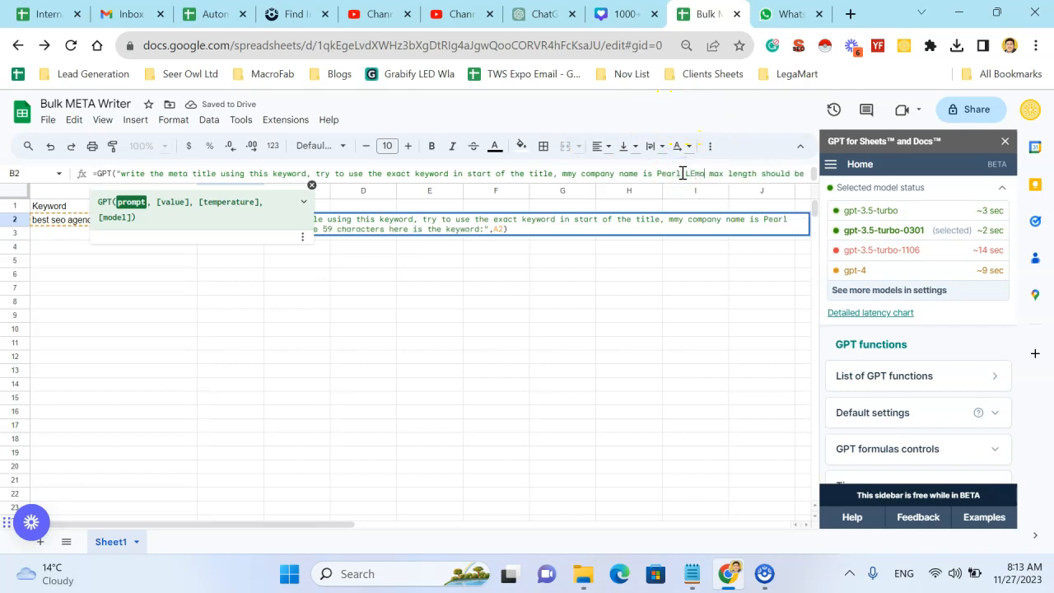
pyautogui.press('BackSpace')
pyautogui.write('mo')
pyautogui.press('BackSpace')
pyautogui.press('BackSpace')
pyautogui.press('BackSpace')
pyautogui.press('BackSpace')
pyautogui.write('emon')
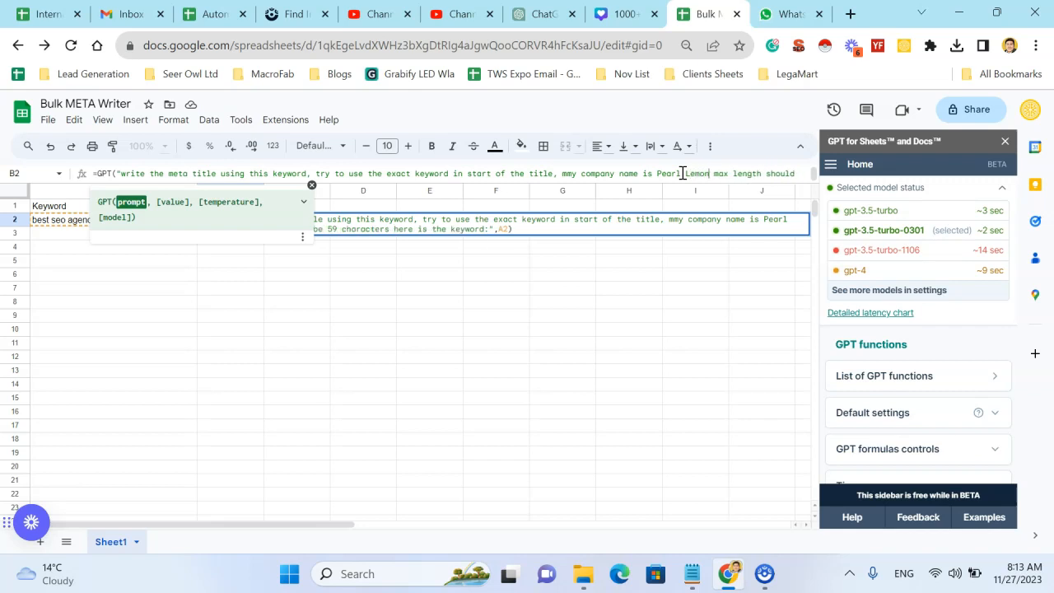
pyautogui.press('Return')
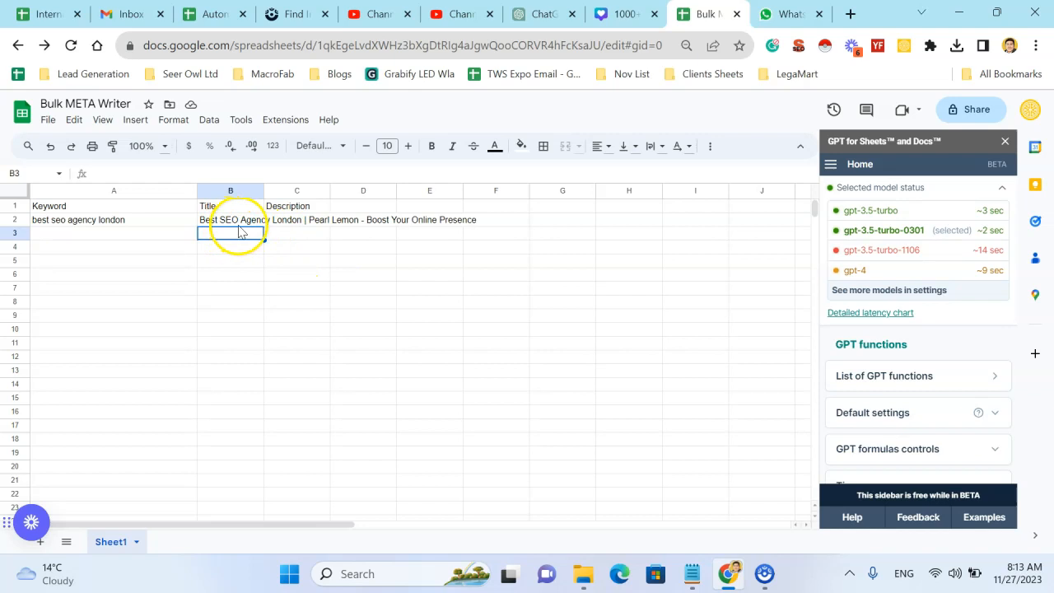
# - Widen column B to fit most of the generated meta title
pyautogui.click(344, 261)
pyautogui.moveTo(262, 190); pyautogui.dragTo(482, 190)
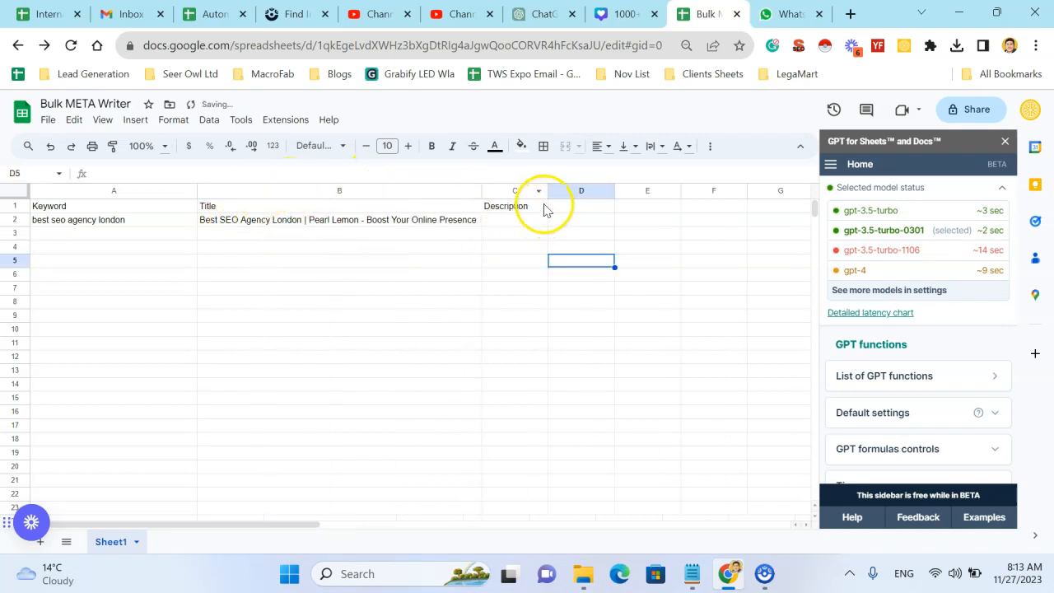
pyautogui.moveTo(481, 190); pyautogui.dragTo(362, 190)
pyautogui.click(405, 224)
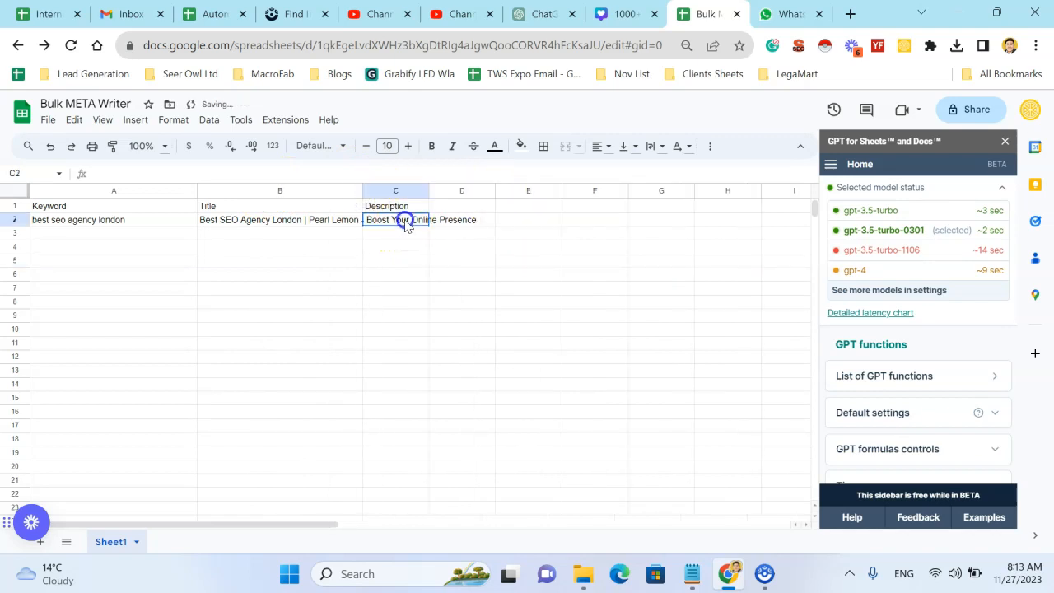
pyautogui.write('gpt')
pyautogui.press('Return')
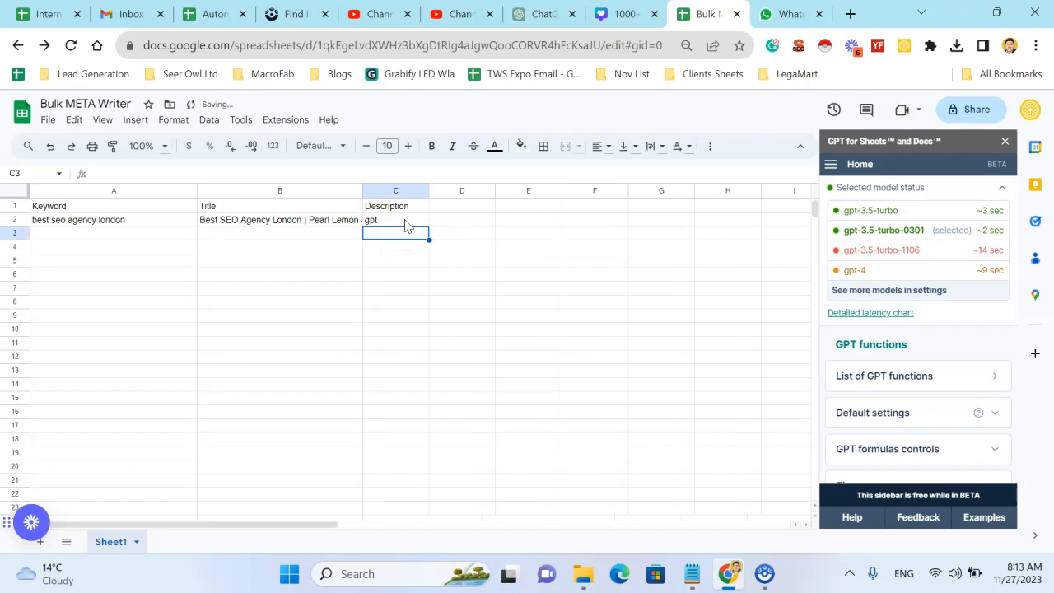
# - Start a GPT formula in C2 with the prompt "write the meta description using this meta tile,"
pyautogui.click(405, 220)
pyautogui.write('=gpt')
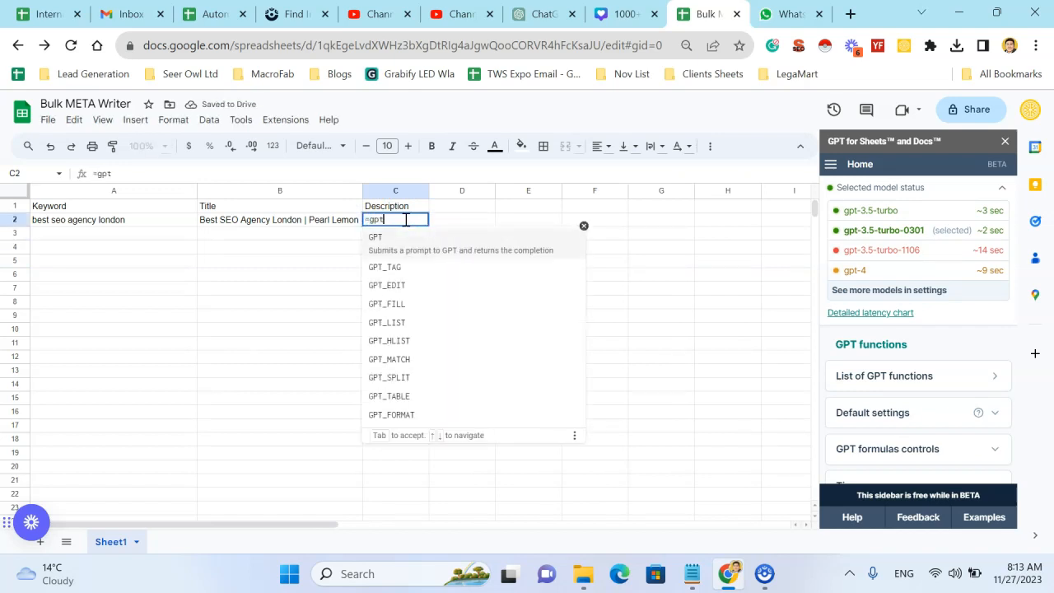
pyautogui.press('Tab')
pyautogui.write('"wr')
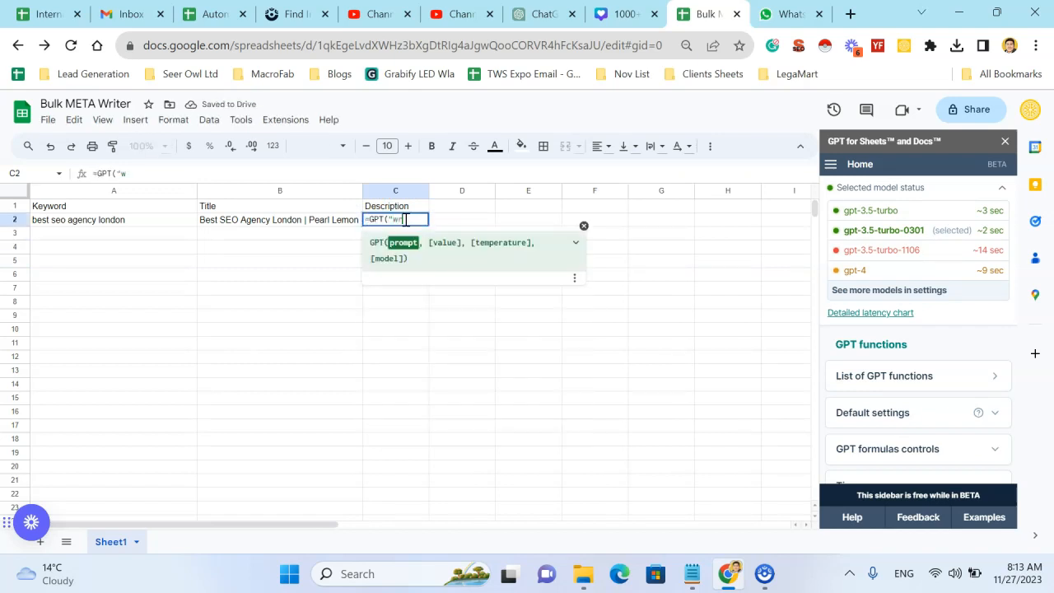
pyautogui.write('ite the meto ')
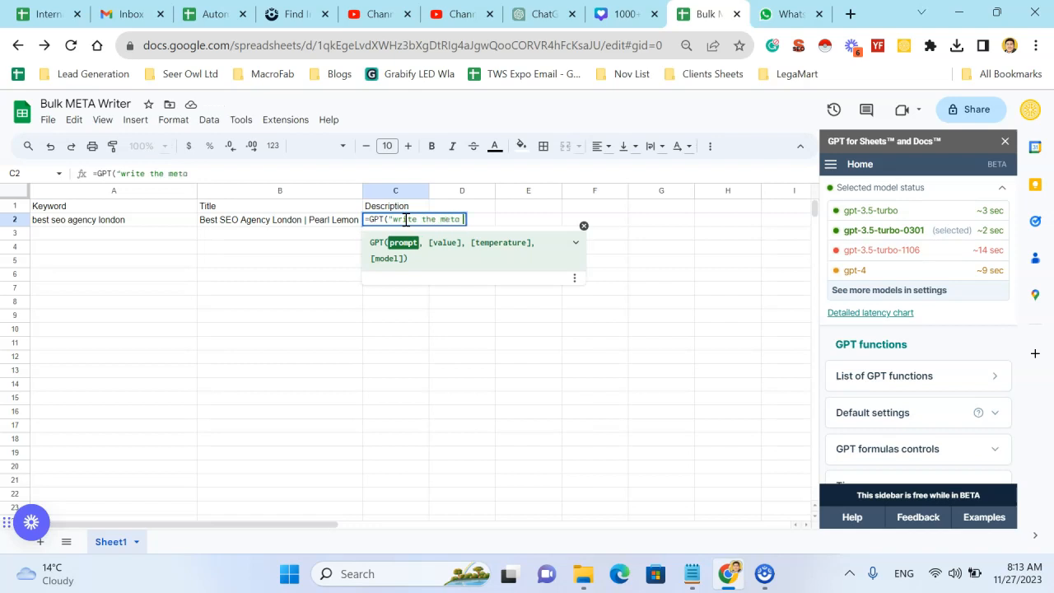
pyautogui.write('description ')
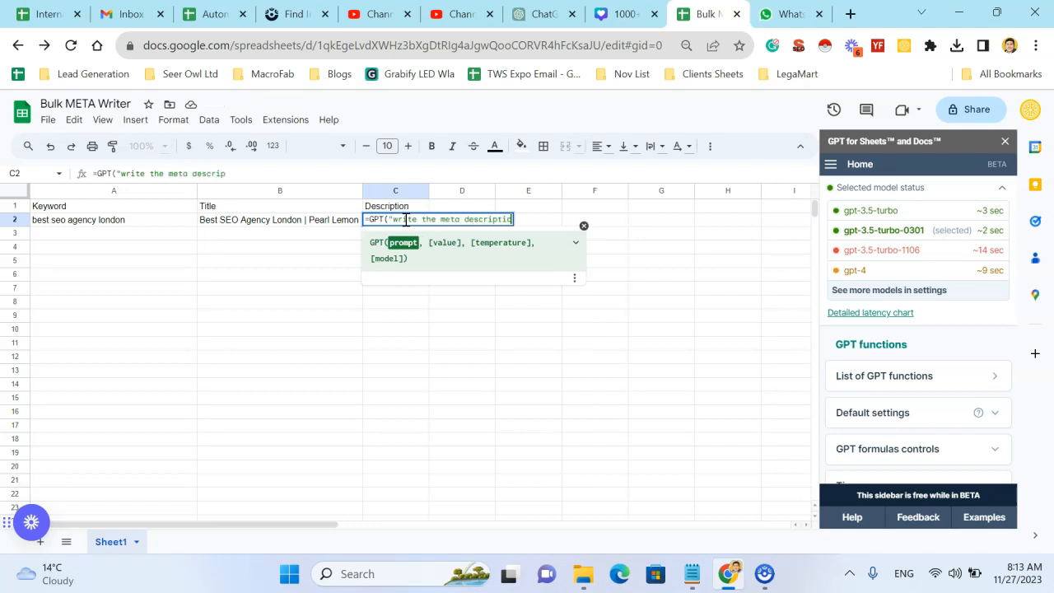
pyautogui.write('using this ke')
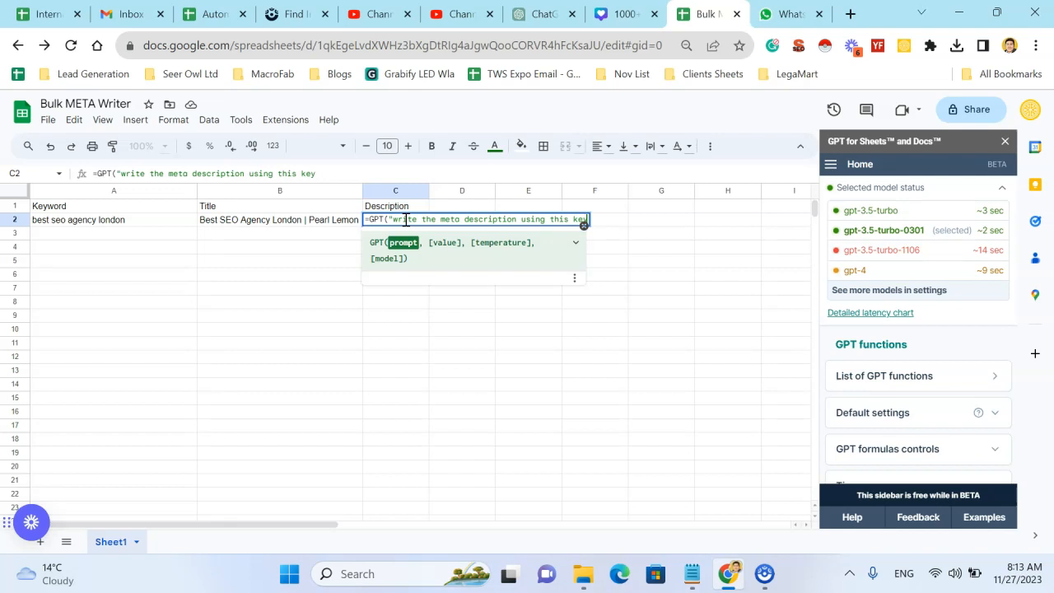
pyautogui.write('y')
pyautogui.press('BackSpace')
pyautogui.press('BackSpace')
pyautogui.press('BackSpace')
pyautogui.write('meta tile, tr')
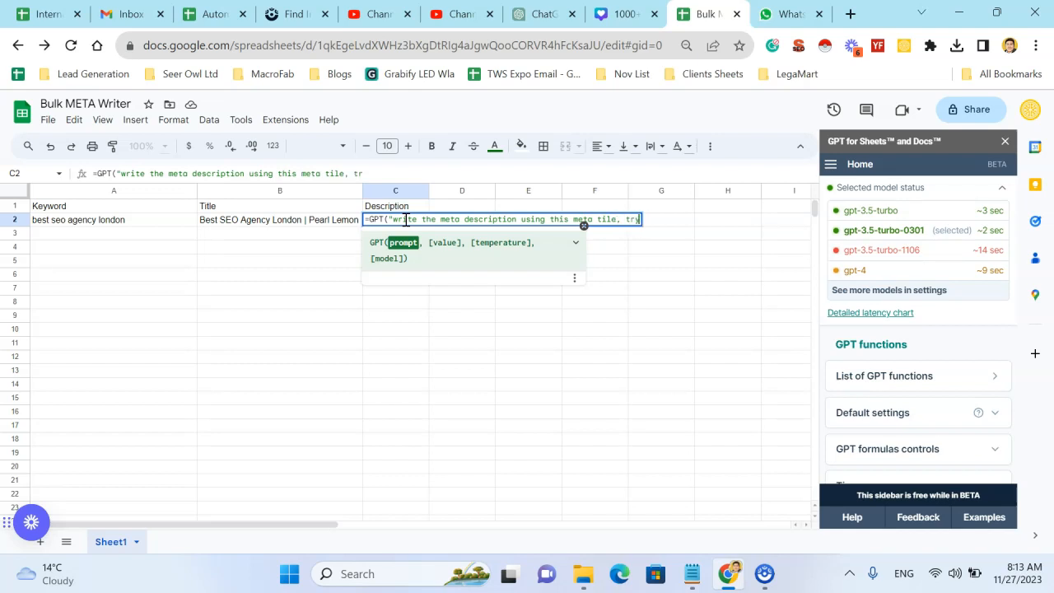
# - Continue the prompt in C2's formula with "try to use the exact keyword in first line"
pyautogui.write('y to use the k')
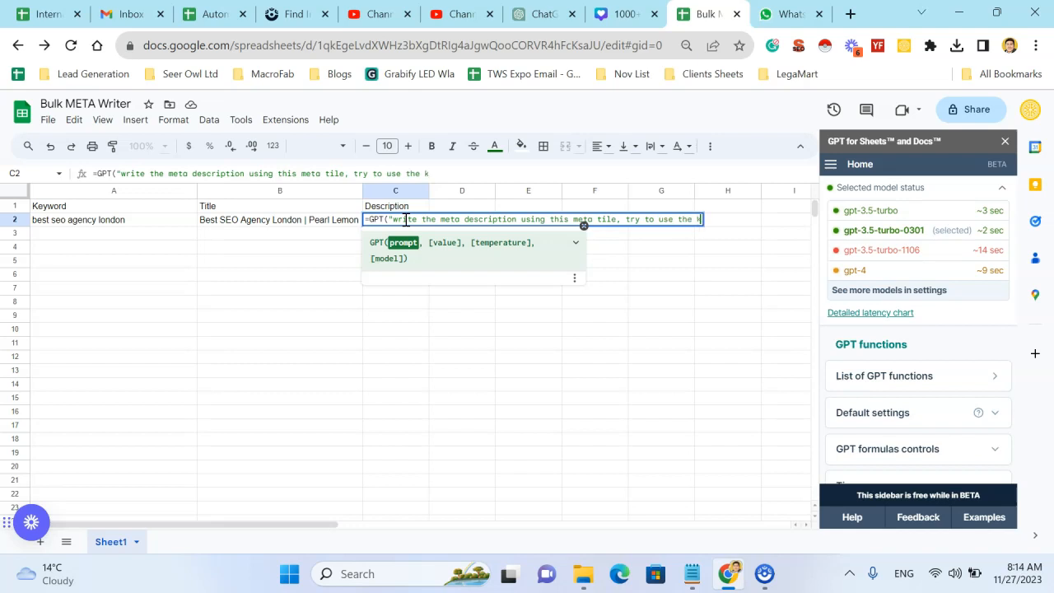
pyautogui.write('eywor')
pyautogui.press('BackSpace')
pyautogui.press('BackSpace')
pyautogui.press('BackSpace')
pyautogui.press('BackSpace')
pyautogui.press('BackSpace')
pyautogui.press('BackSpace')
pyautogui.write('exact keyword i')
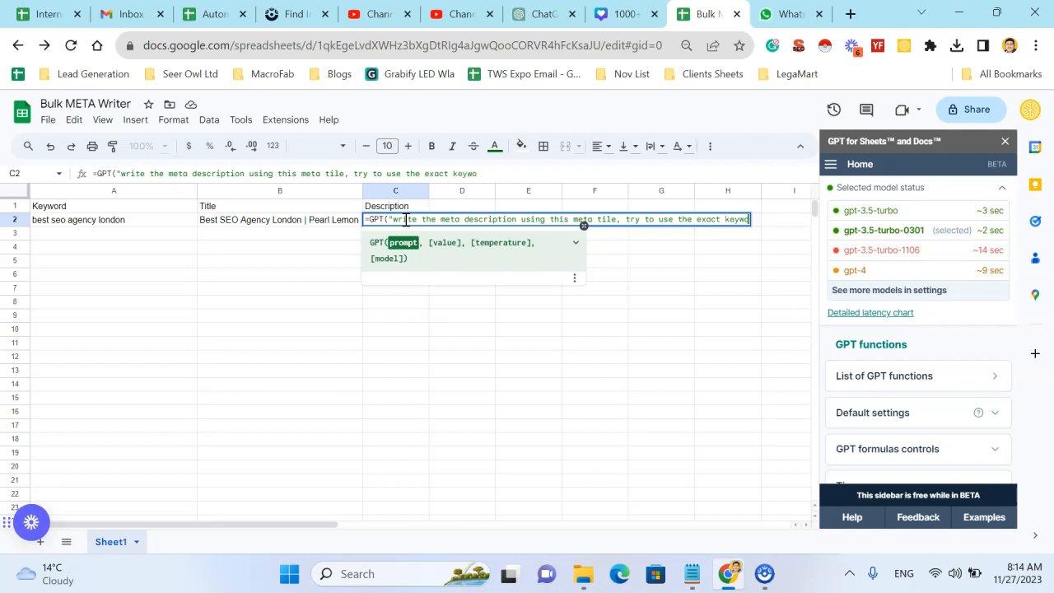
pyautogui.write('n firt')
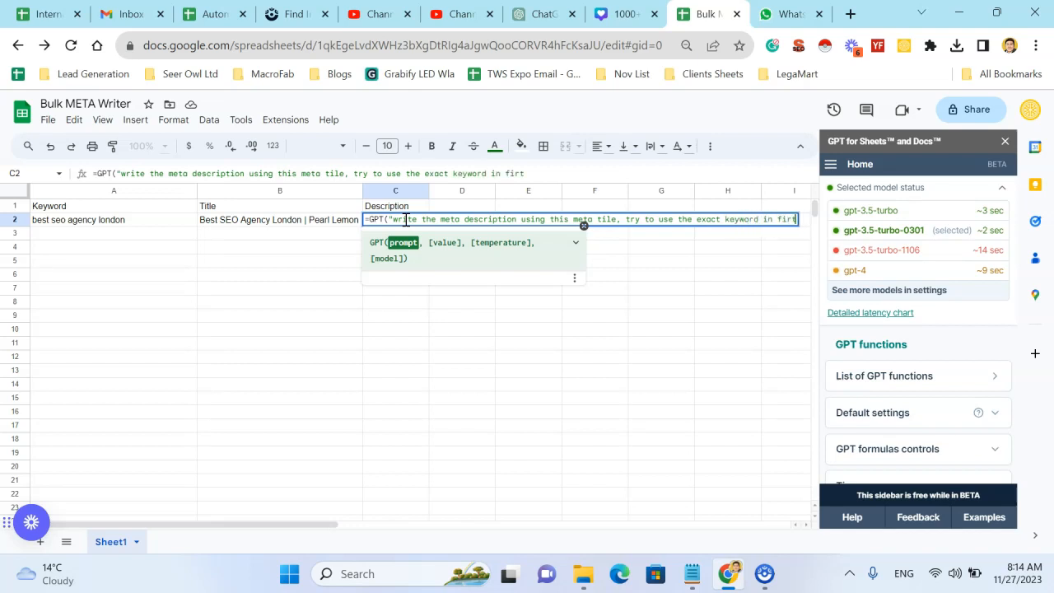
pyautogui.press('BackSpace')
pyautogui.write('st line here is th')
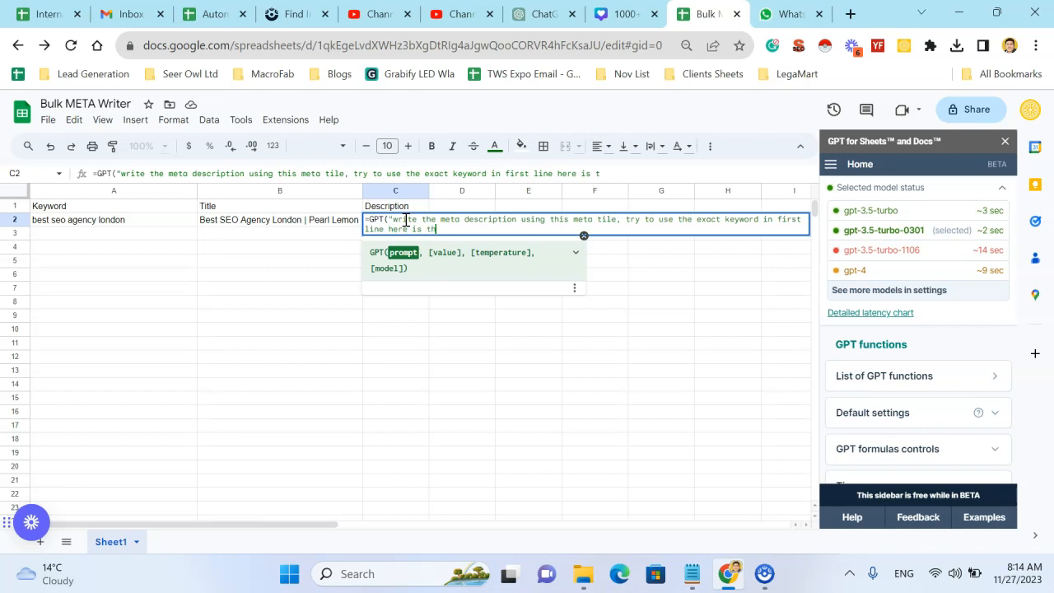
# - Finish C2's prompt with "max length should 150 characters, here is the title:", reference B2 as the value and apply the formula
pyautogui.write('tle')
pyautogui.press('BackSpace')
pyautogui.press('BackSpace')
pyautogui.press('BackSpace')
pyautogui.press('BackSpace')
pyautogui.press('BackSpace')
pyautogui.press('BackSpace')
pyautogui.press('BackSpace')
pyautogui.press('BackSpace')
pyautogui.press('BackSpace')
pyautogui.press('BackSpace')
pyautogui.press('BackSpace')
pyautogui.press('BackSpace')
pyautogui.press('BackSpace')
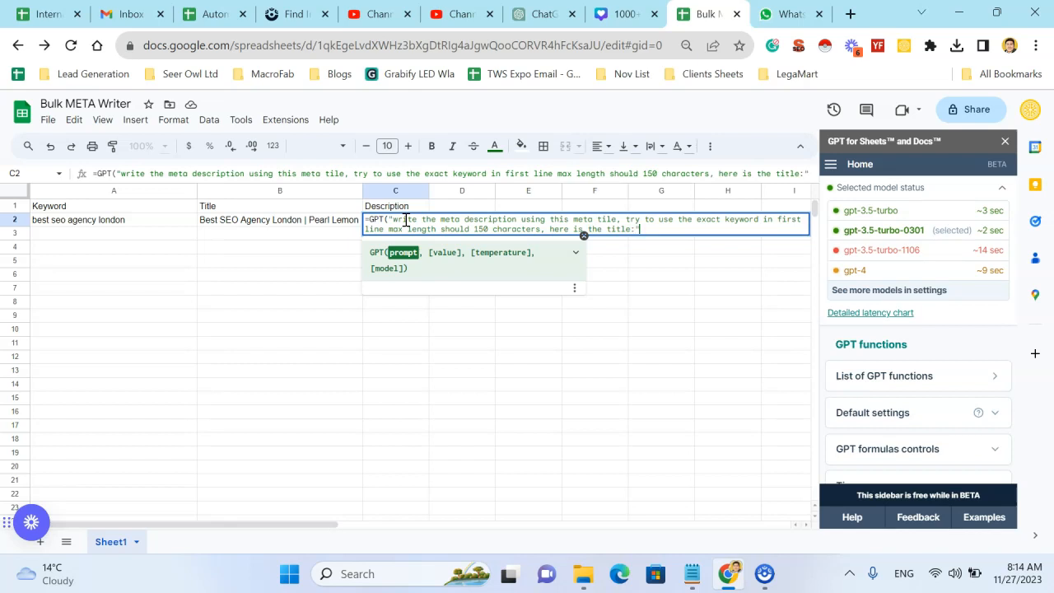
pyautogui.write(',')
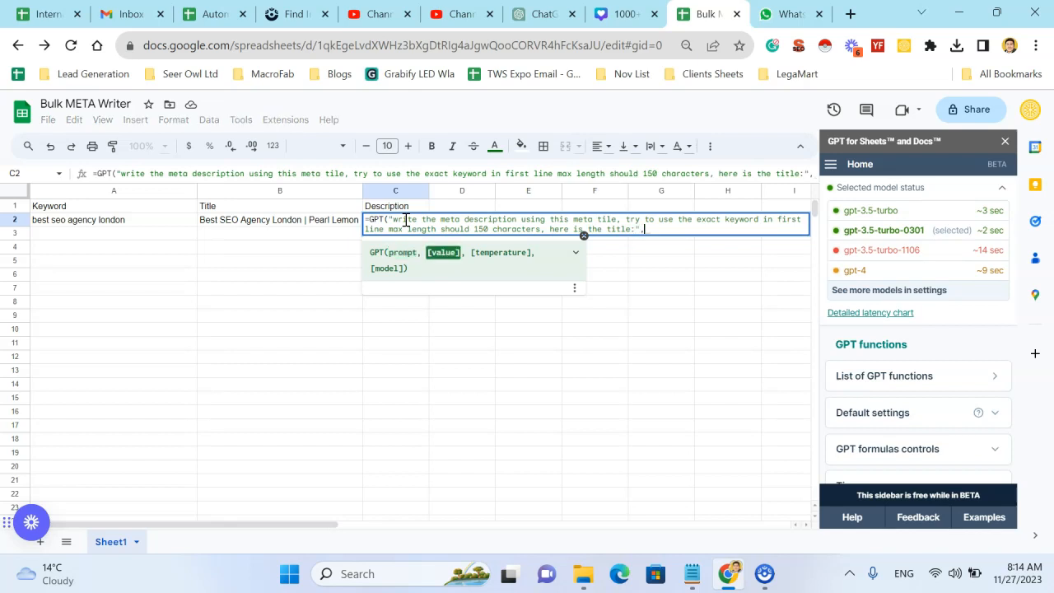
pyautogui.click(243, 226)
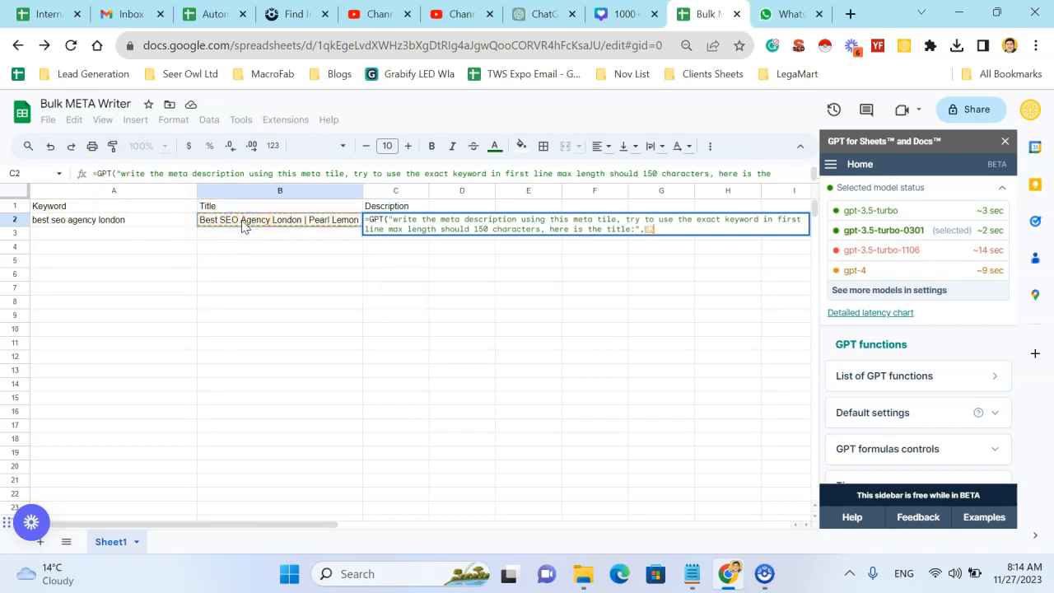
pyautogui.write(')')
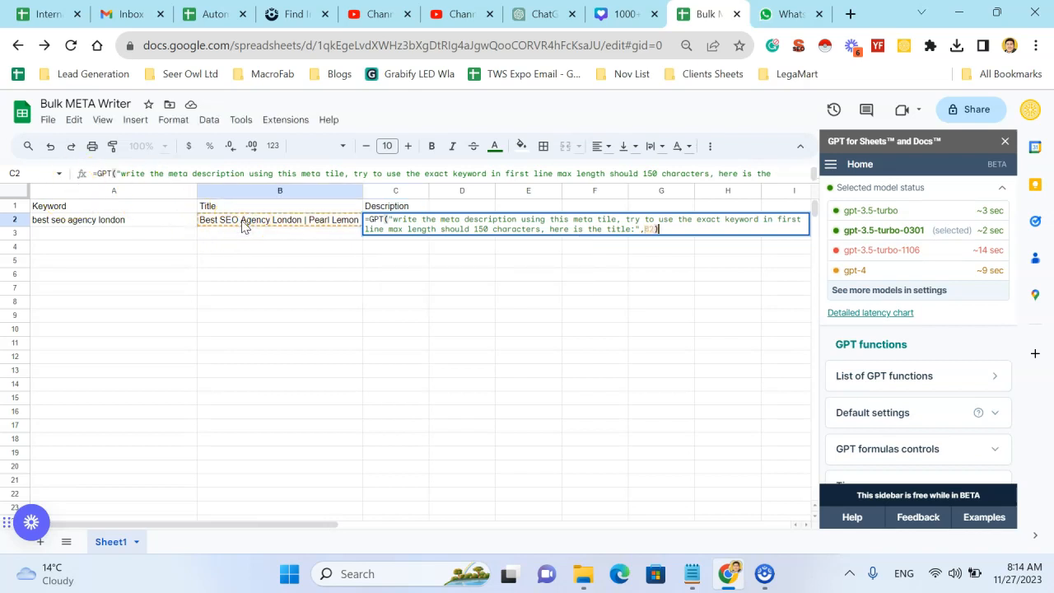
pyautogui.press('Return')
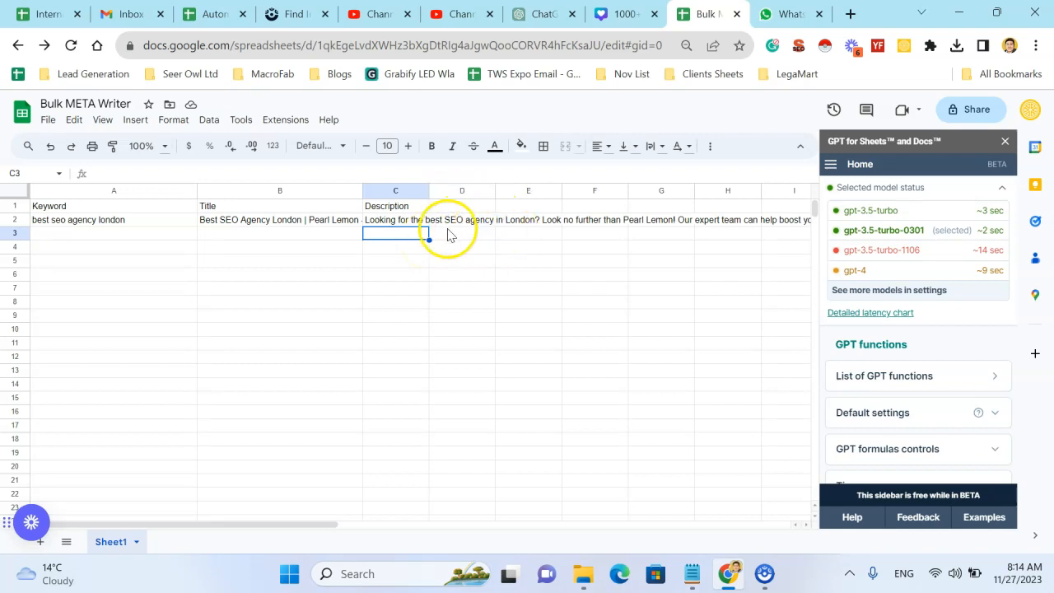
# - Widen column C to several times its width and wrap the text in all cells of the sheet
pyautogui.moveTo(429, 188); pyautogui.dragTo(649, 189)
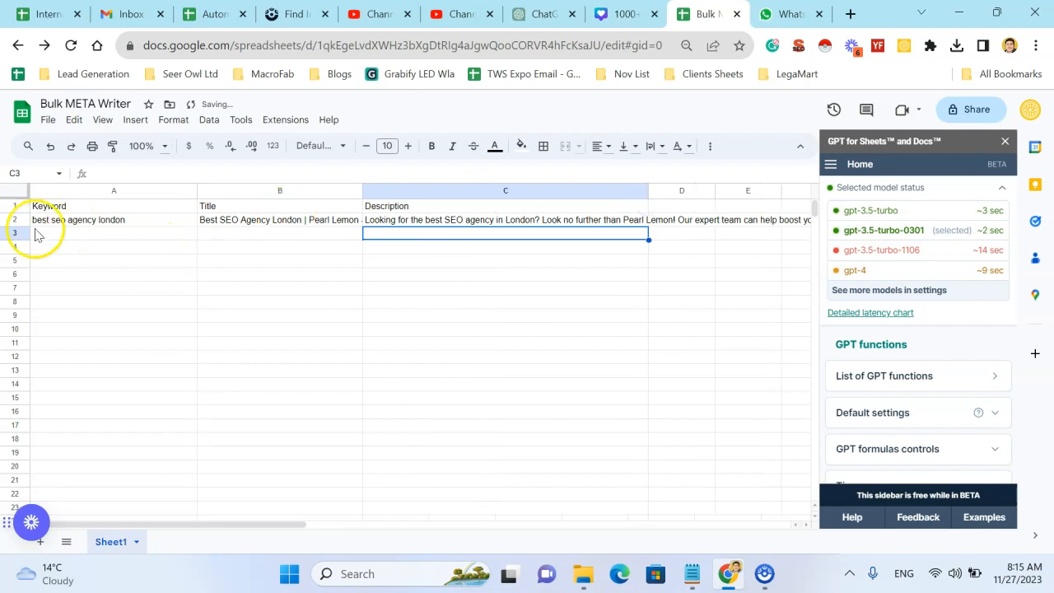
pyautogui.click(12, 190)
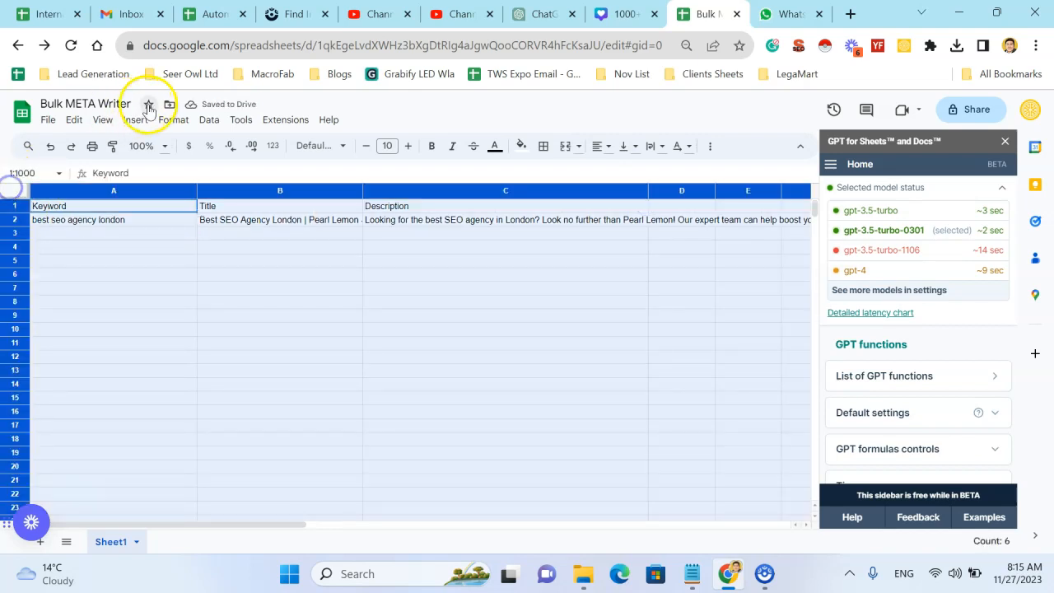
pyautogui.click(168, 120)
pyautogui.moveTo(328, 182)
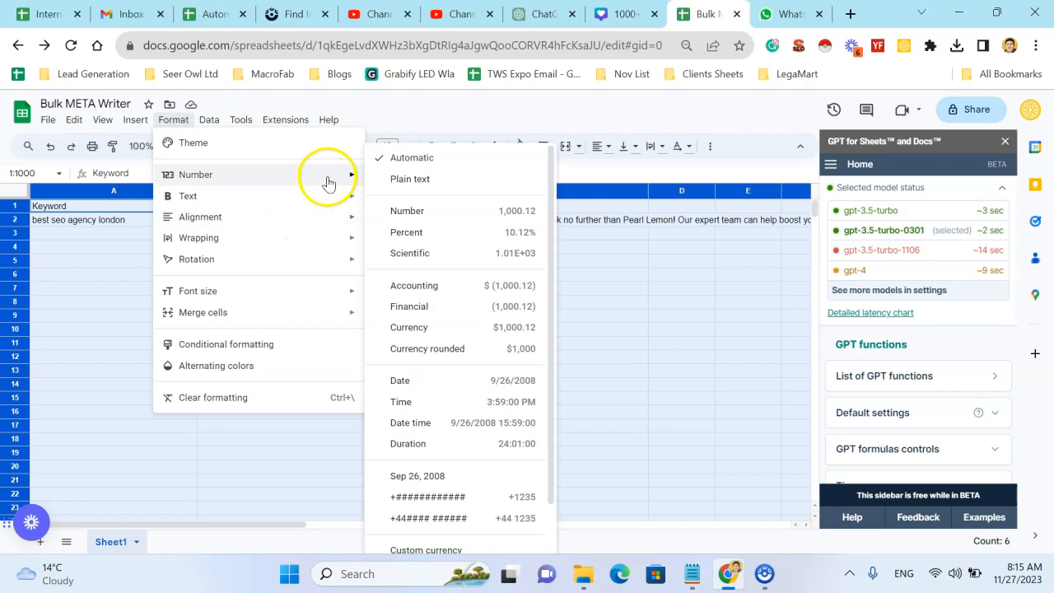
pyautogui.moveTo(325, 237)
pyautogui.click(416, 270)
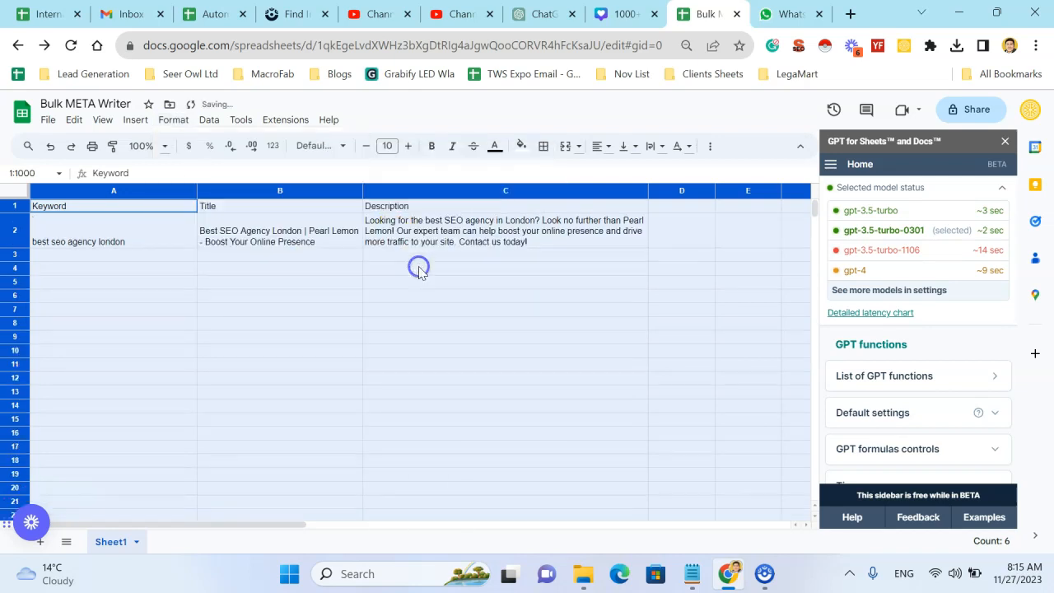
pyautogui.click(532, 297)
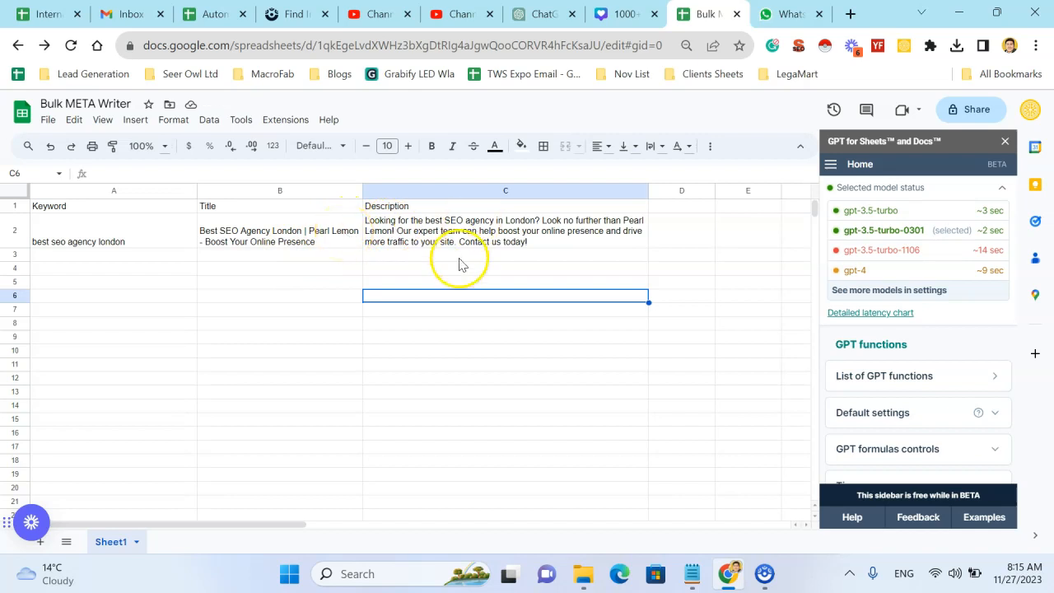
# - Count the characters of the generated title with =LEN(B2) in D2
pyautogui.click(657, 233)
pyautogui.write('=LEN(')
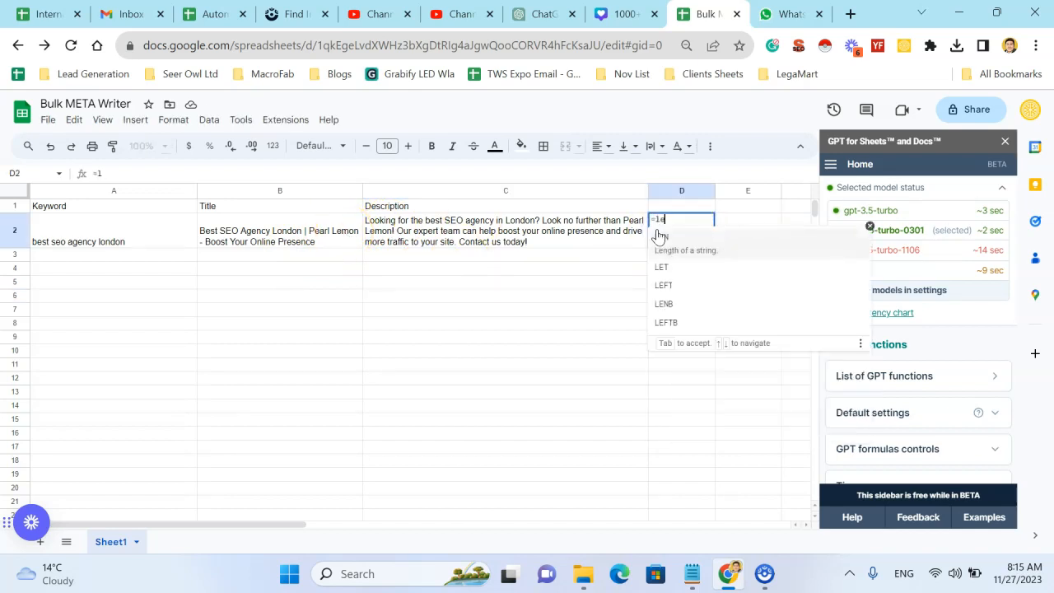
pyautogui.click(242, 233)
pyautogui.write(')')
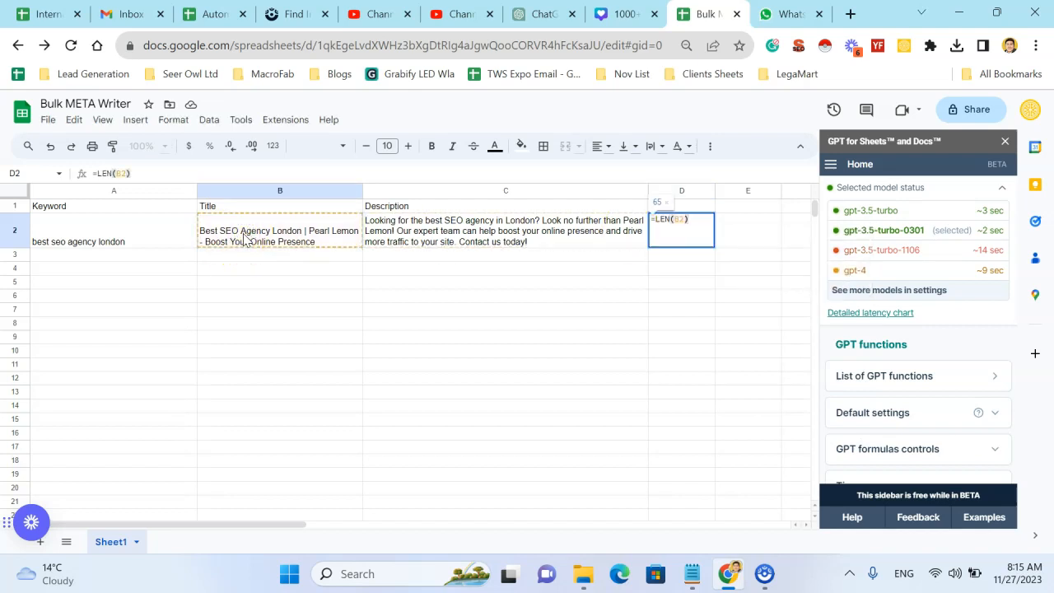
pyautogui.press('Return')
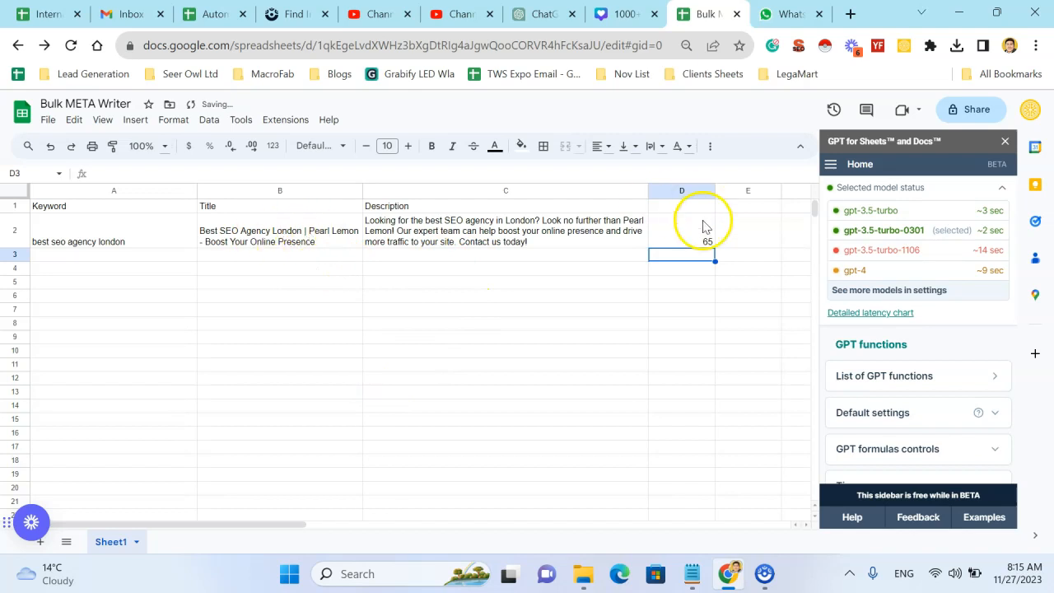
# - Count the characters of the generated description in E2 with a LEN formula referencing C2
pyautogui.click(752, 227)
pyautogui.write('=len')
pyautogui.press('Down')
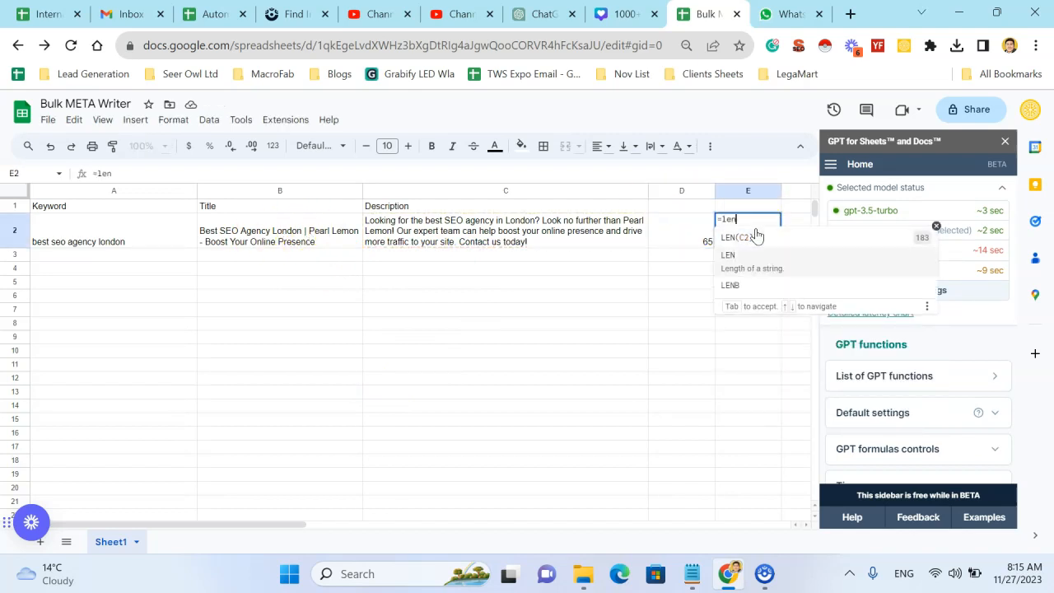
pyautogui.write('(')
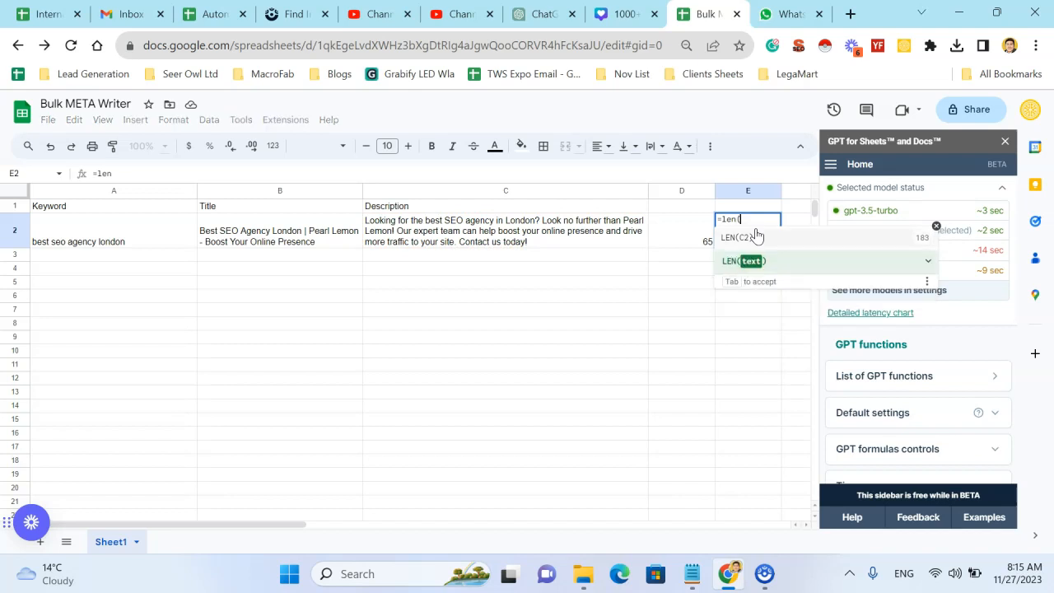
pyautogui.click(597, 226)
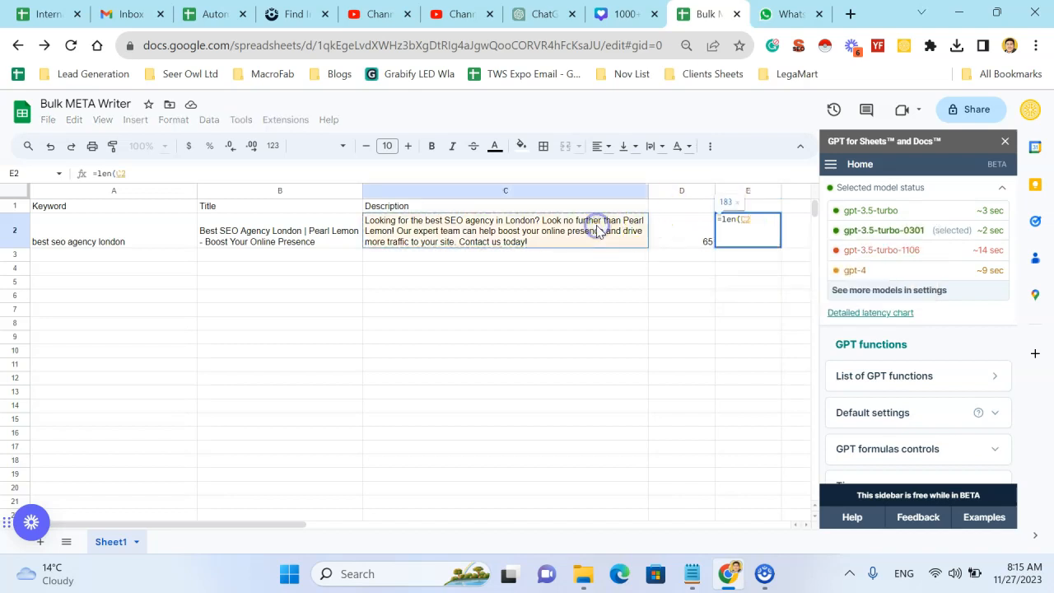
pyautogui.press('Return')
# - Insert "make sure the length before output" before "here is the keyword" in B2's prompt and apply the formula
pyautogui.press('Up')
pyautogui.press('Left')
pyautogui.press('Left')
pyautogui.press('Left')
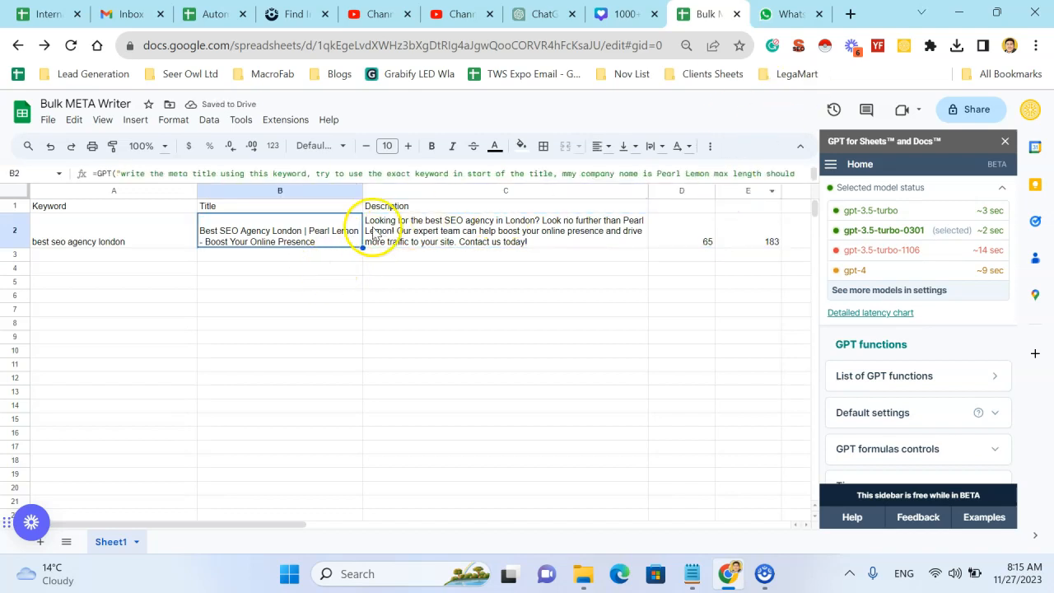
pyautogui.click(649, 170)
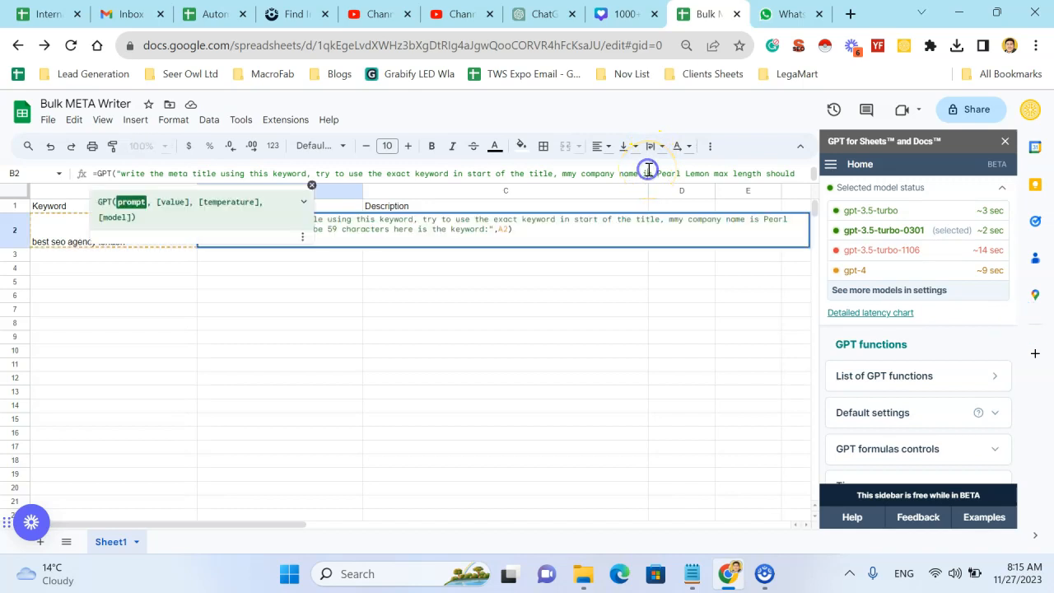
pyautogui.click(780, 173)
pyautogui.press('Right')
pyautogui.press('Right')
pyautogui.press('Right')
pyautogui.press('Right')
pyautogui.press('Right')
pyautogui.press('Right')
pyautogui.press('Right')
pyautogui.press('Right')
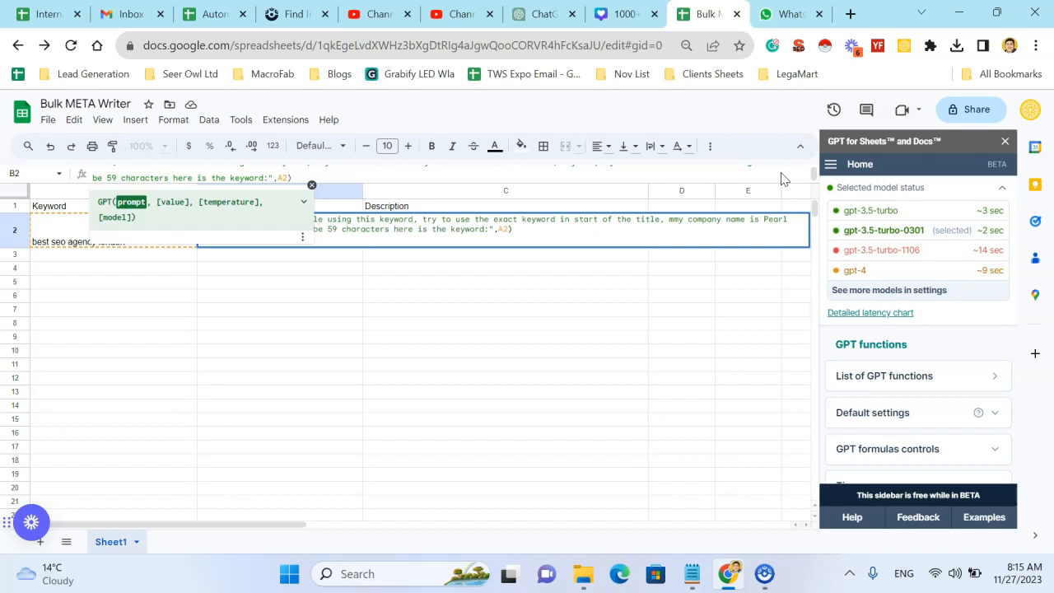
pyautogui.write('make sure ')
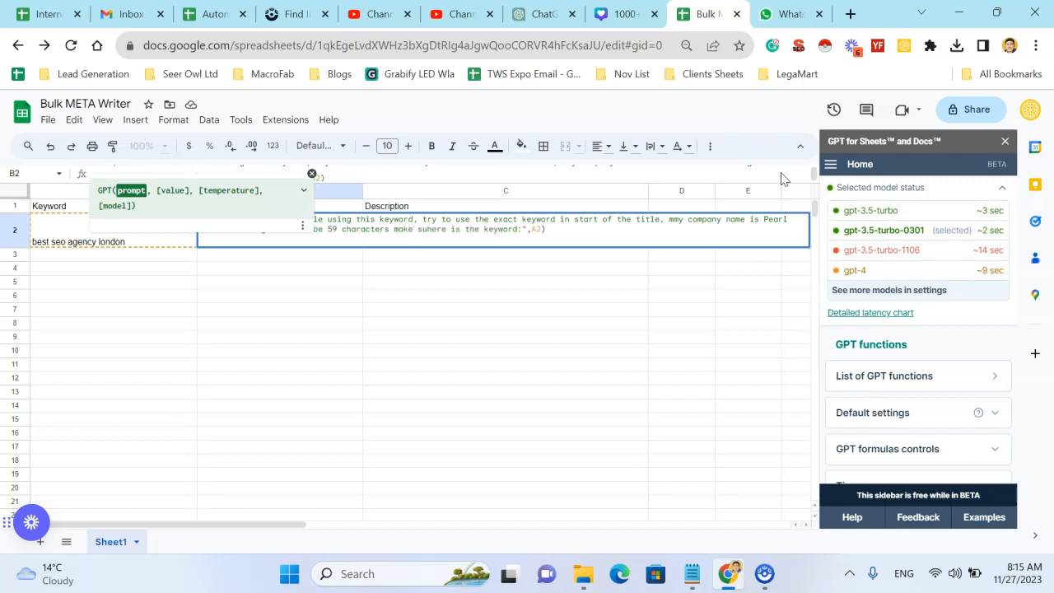
pyautogui.write('the l')
pyautogui.write('ength be')
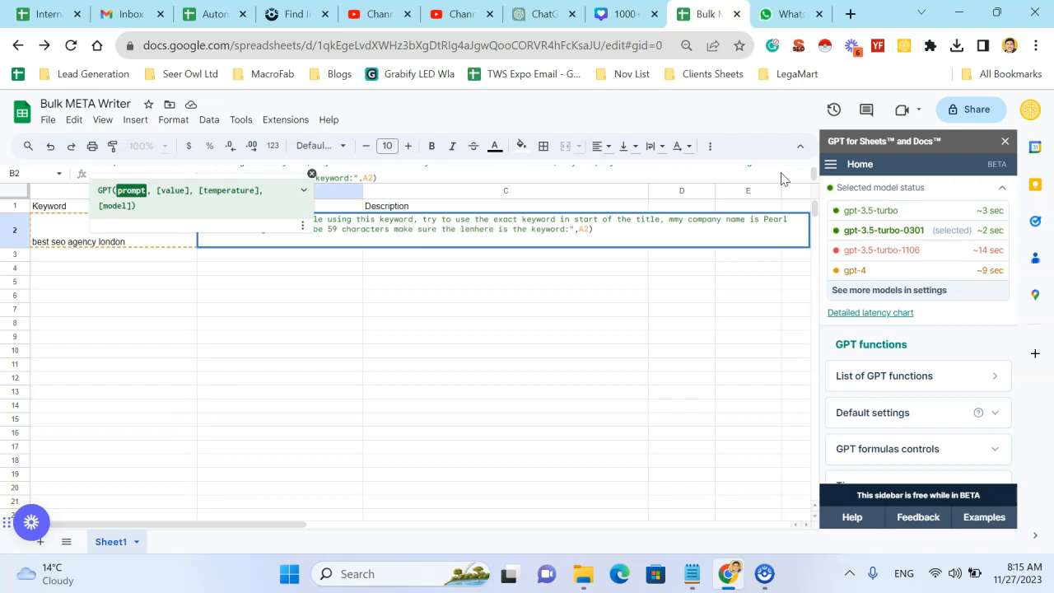
pyautogui.write('fore output')
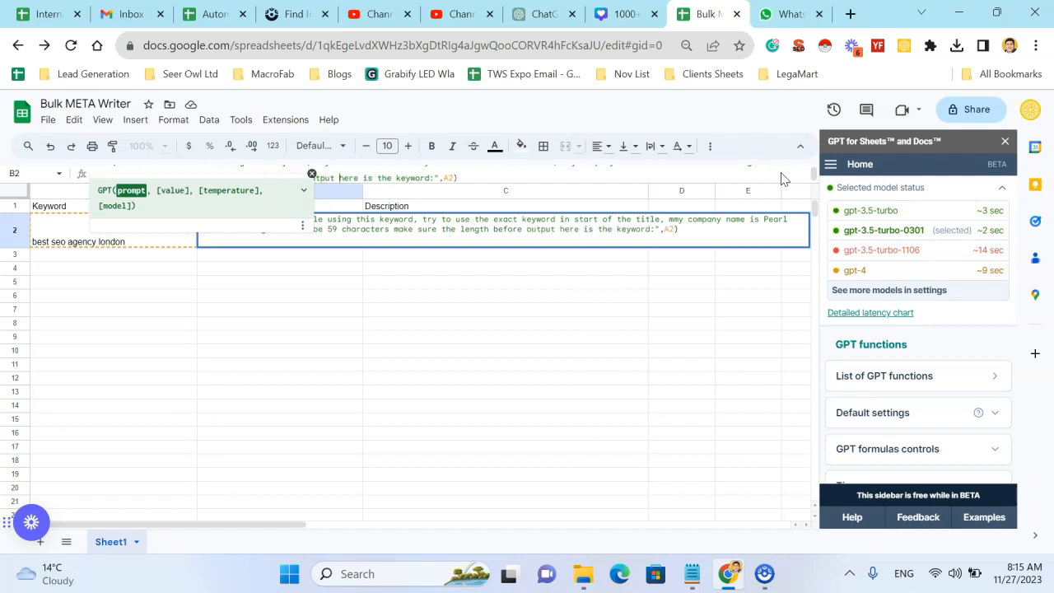
pyautogui.press('Return')
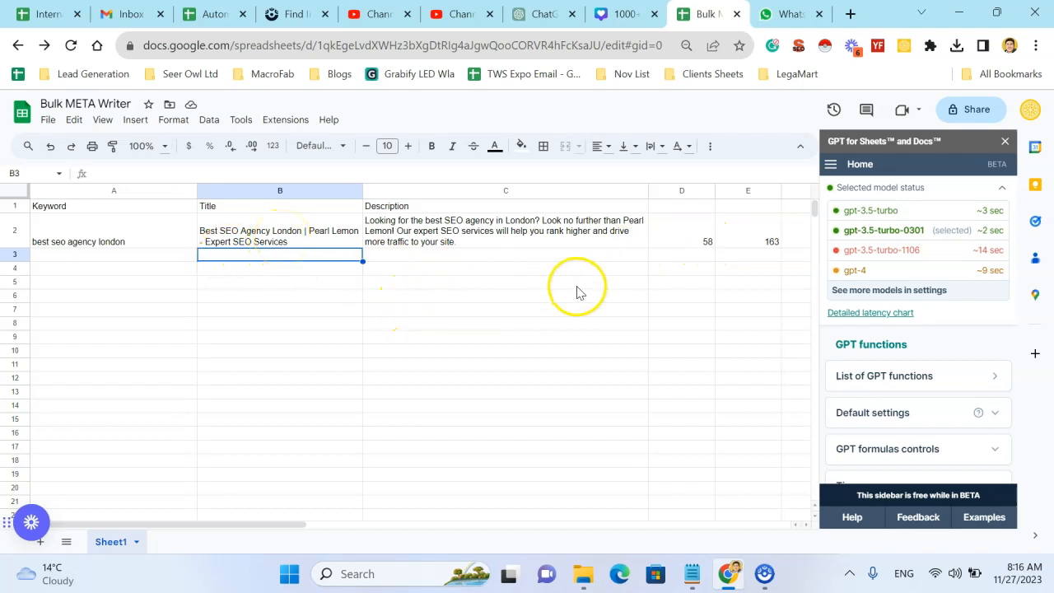
pyautogui.click(187, 205)
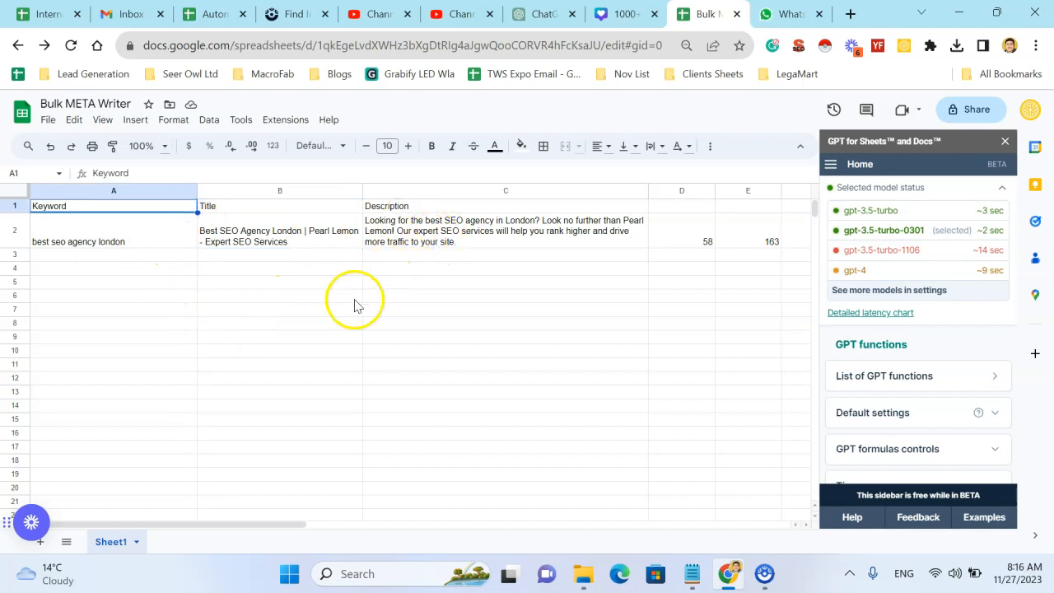